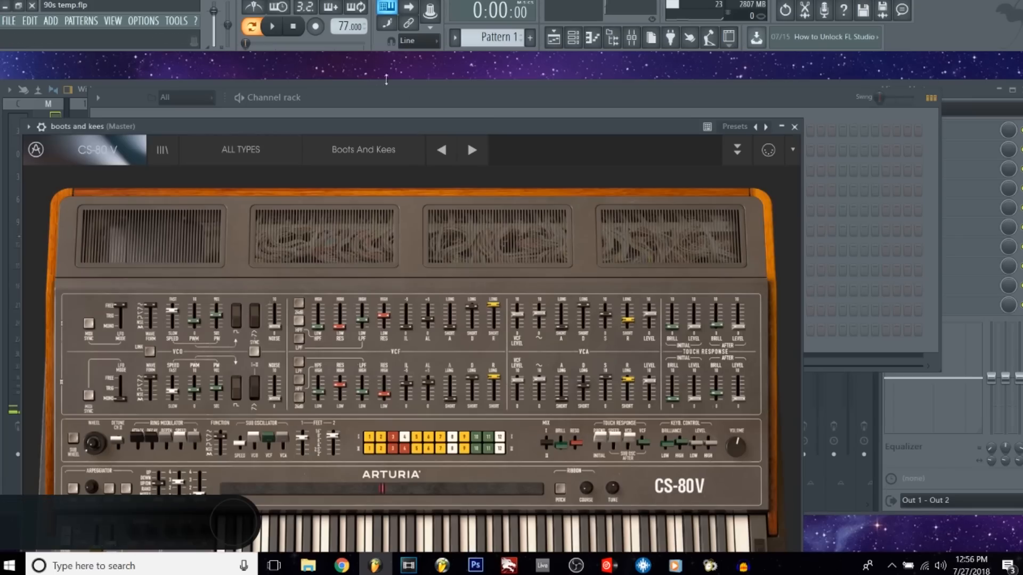
# Select the D-50 channel in the channel rack, open its synth window for a look and return to the rack.
pyautogui.click(405, 109)
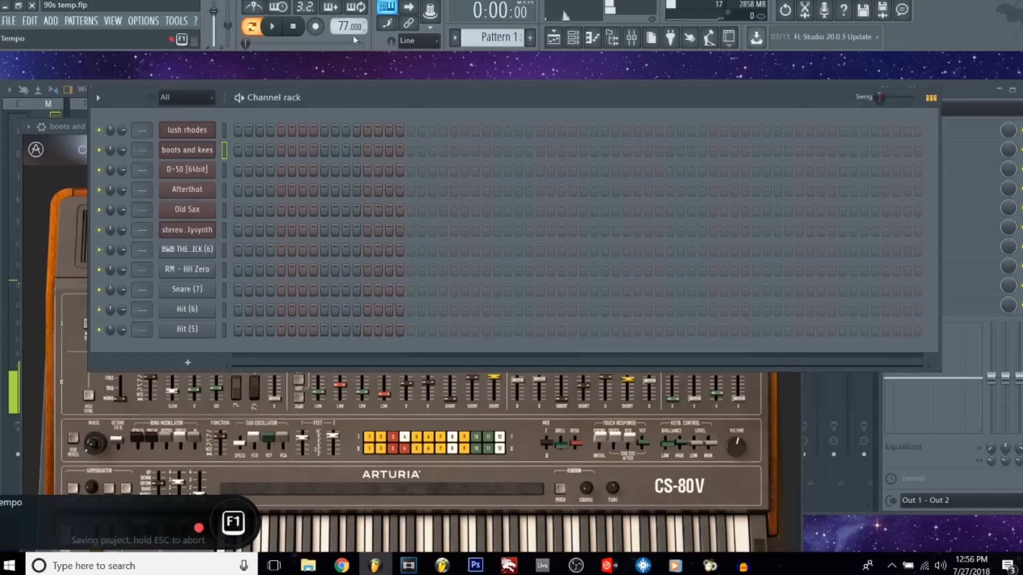
pyautogui.click(223, 171)
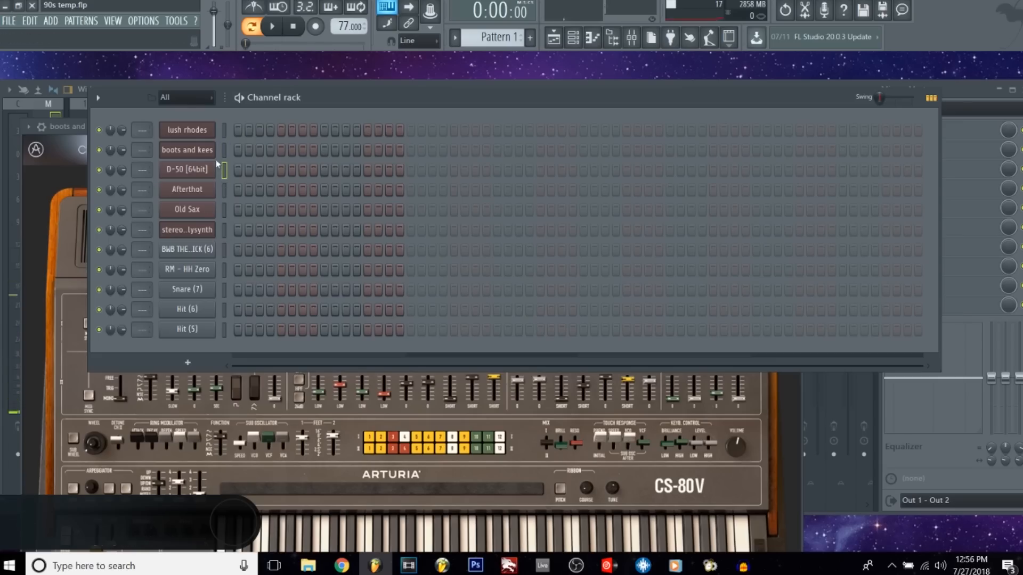
pyautogui.click(187, 169)
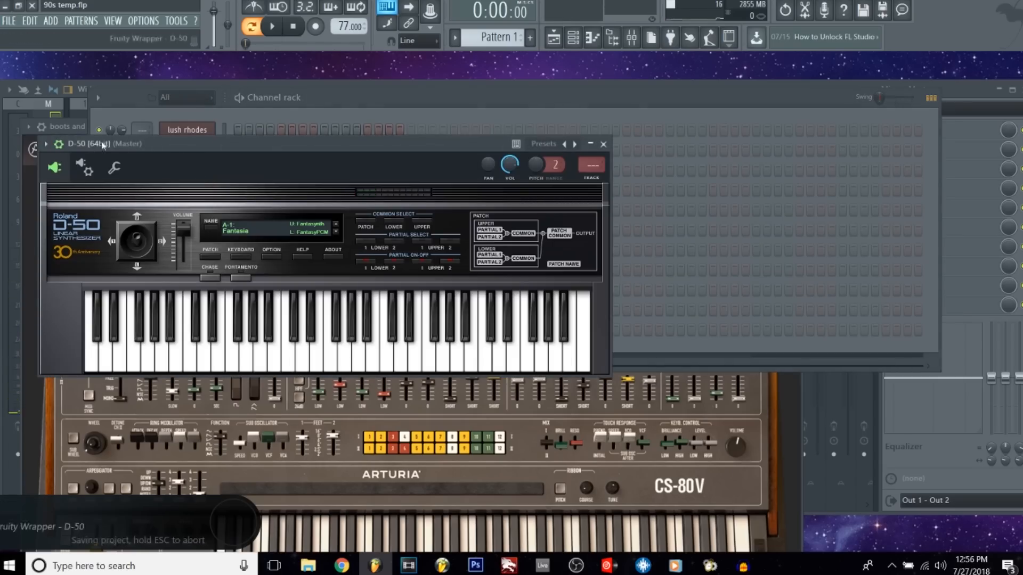
pyautogui.click(374, 94)
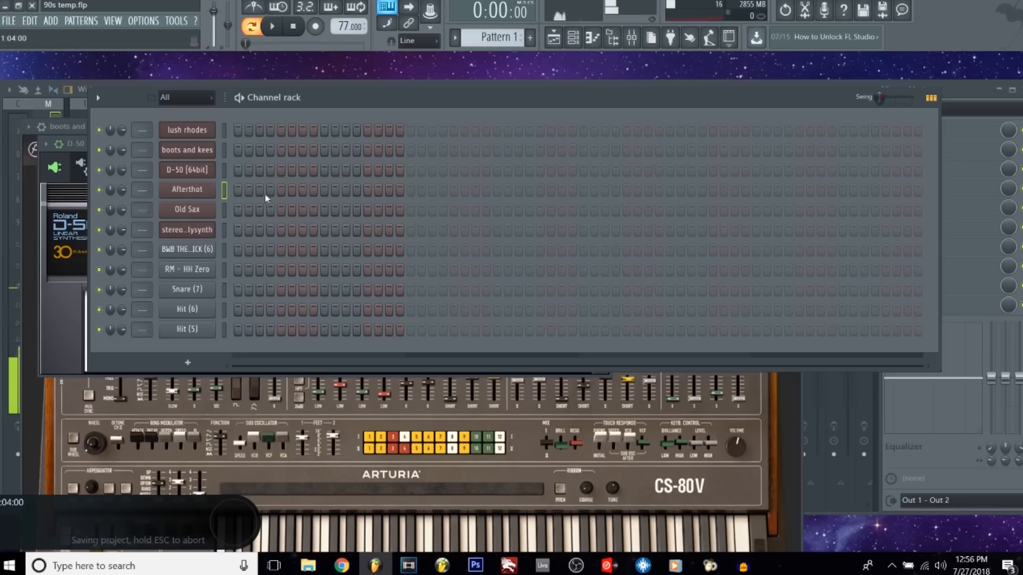
# Audition the template's remaining sounds one by one, from Old Sax and the stereo polysynth through kick, hi-hat and snare to Hit (5).
pyautogui.click(225, 210)
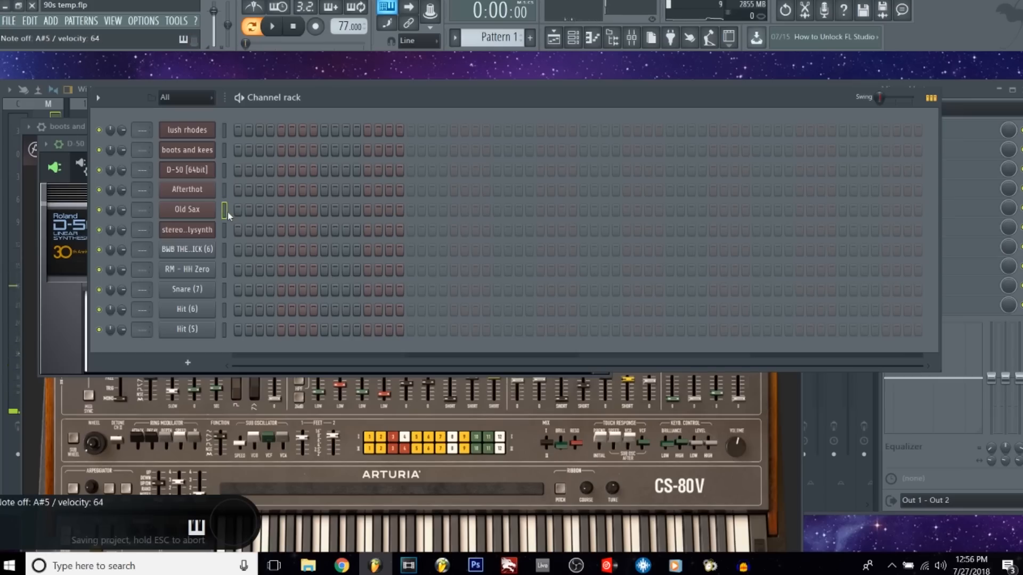
pyautogui.click(224, 230)
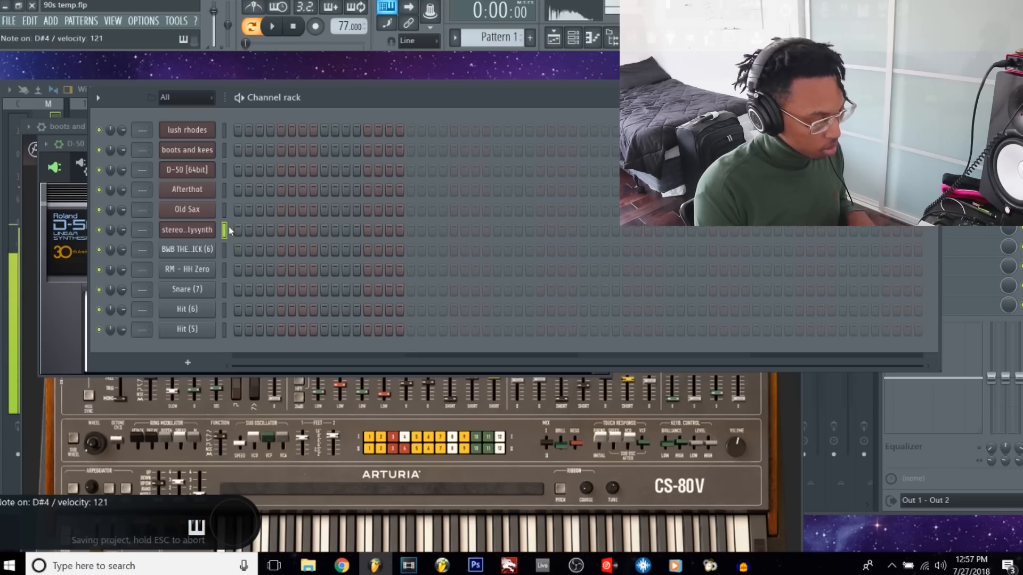
pyautogui.click(224, 249)
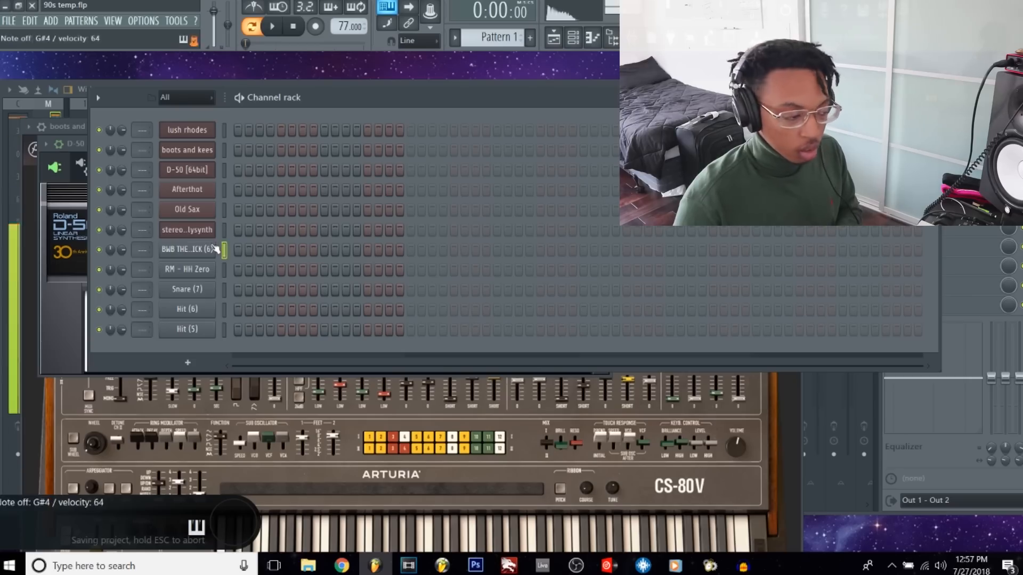
pyautogui.click(225, 270)
pyautogui.click(225, 290)
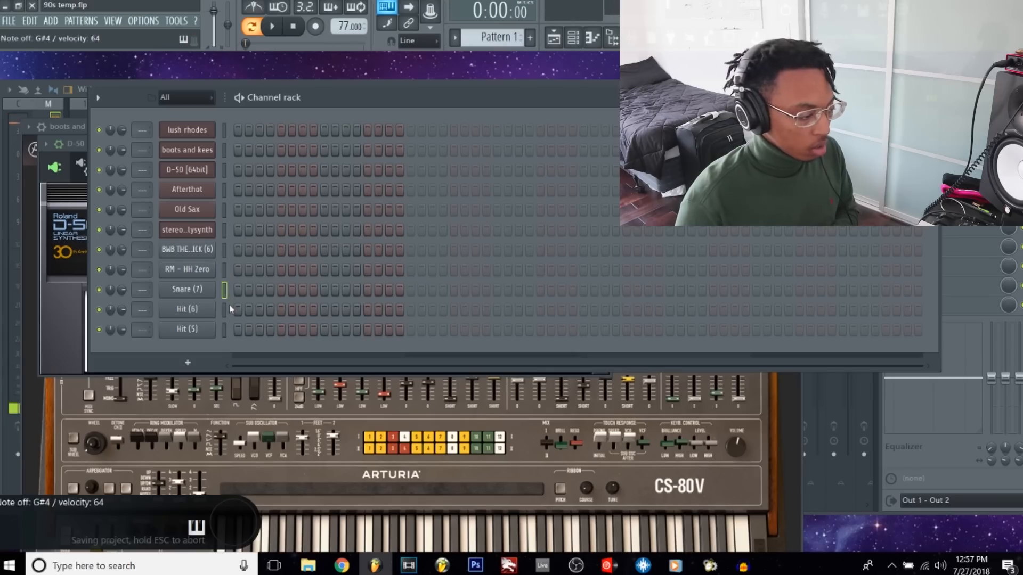
pyautogui.click(224, 329)
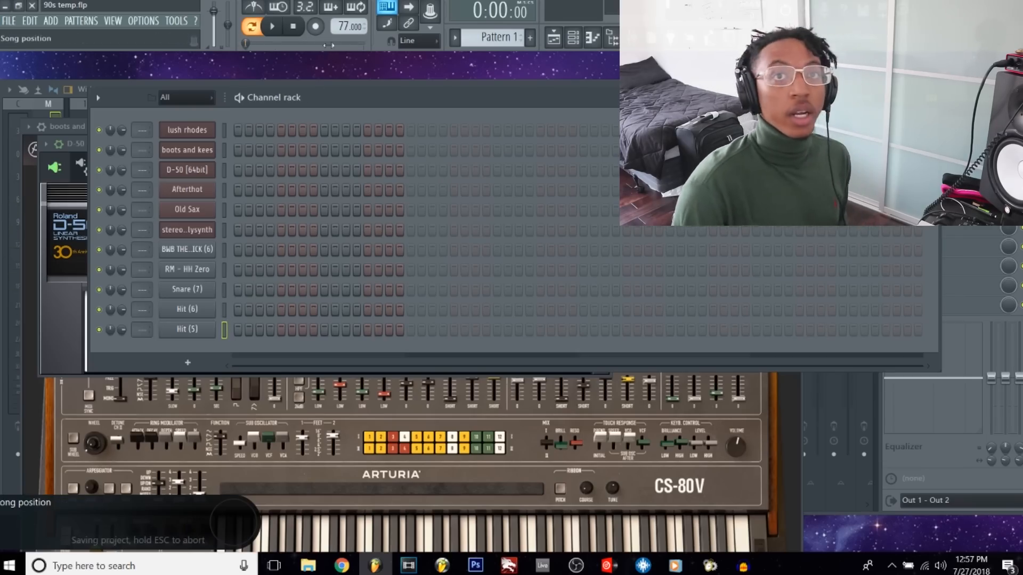
# Record a four-bar chord progression on lush rhodes with metronome and countdown enabled, and delete the stray G4 note after bar 4.
pyautogui.click(317, 26)
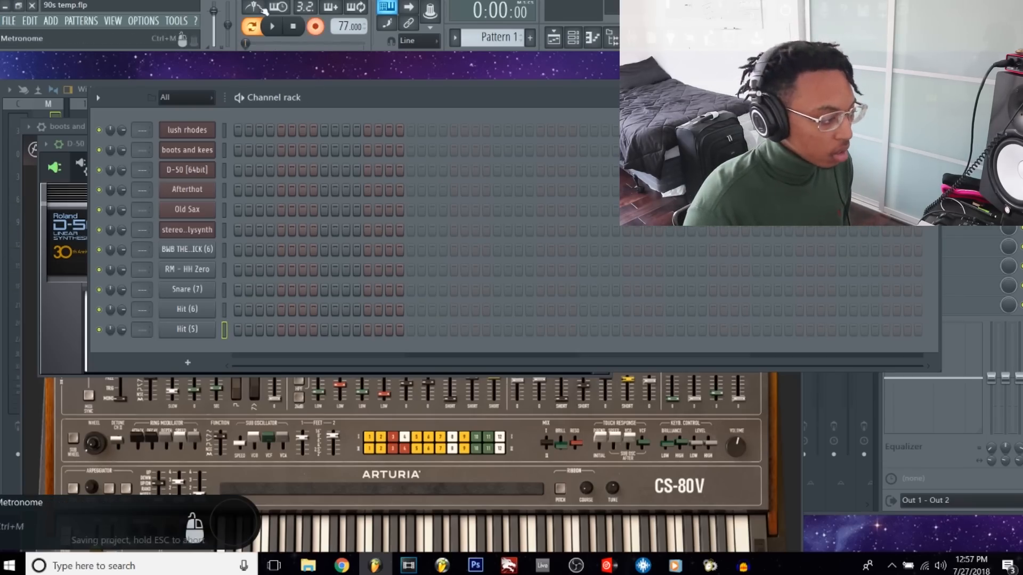
pyautogui.press('space')
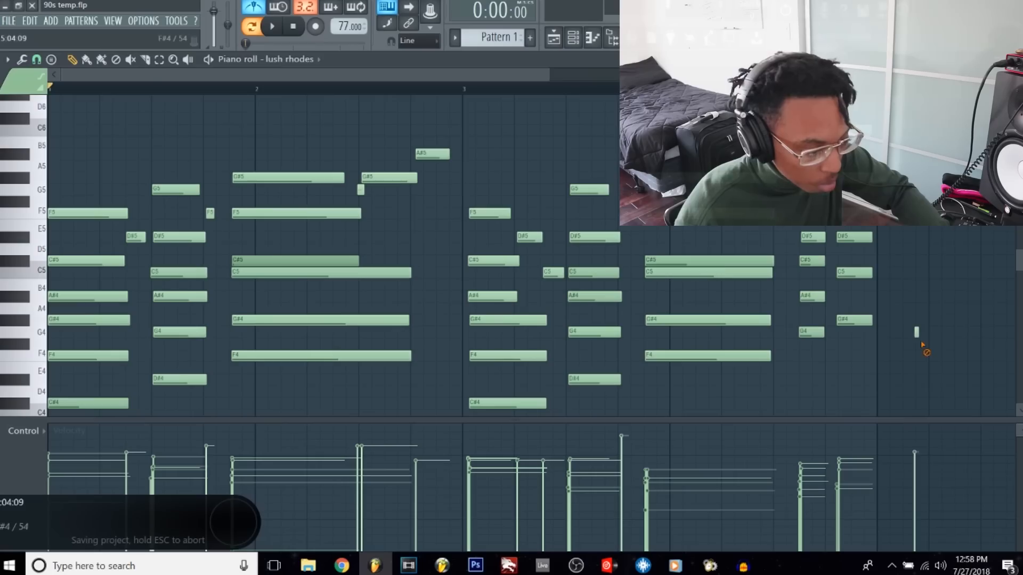
pyautogui.rightClick(916, 332)
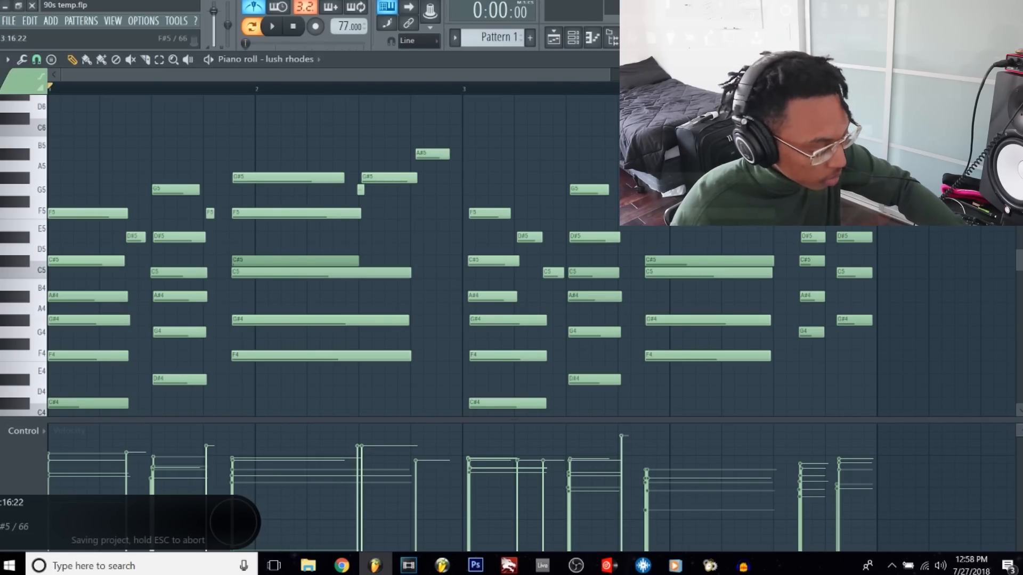
# Quantize the lush rhodes chords, deleting the short extra G5 in bar 2 and aligning the late G#4 and F4 with bar 3's start.
pyautogui.hotkey('ctrl', 'q')
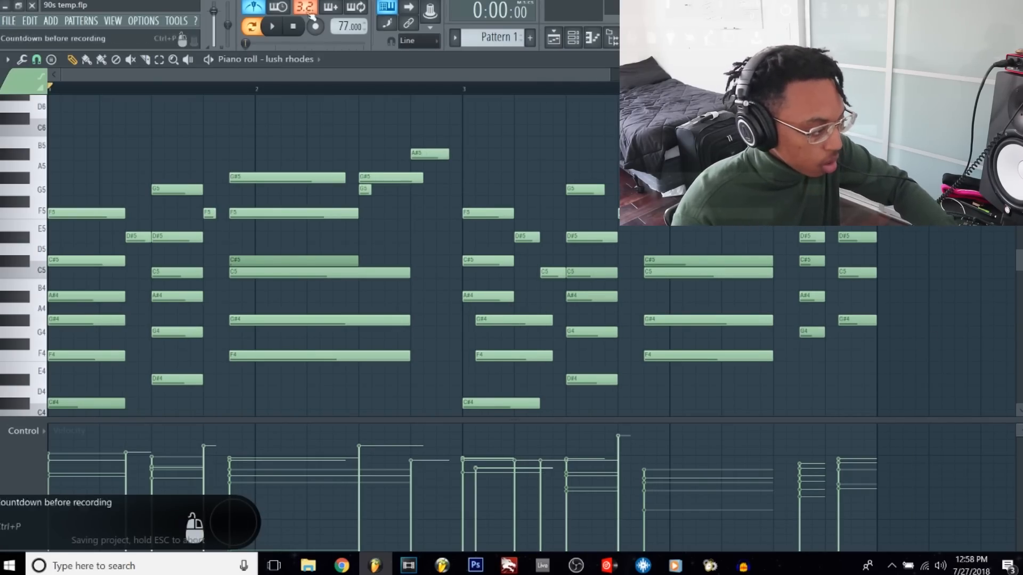
pyautogui.press('space')
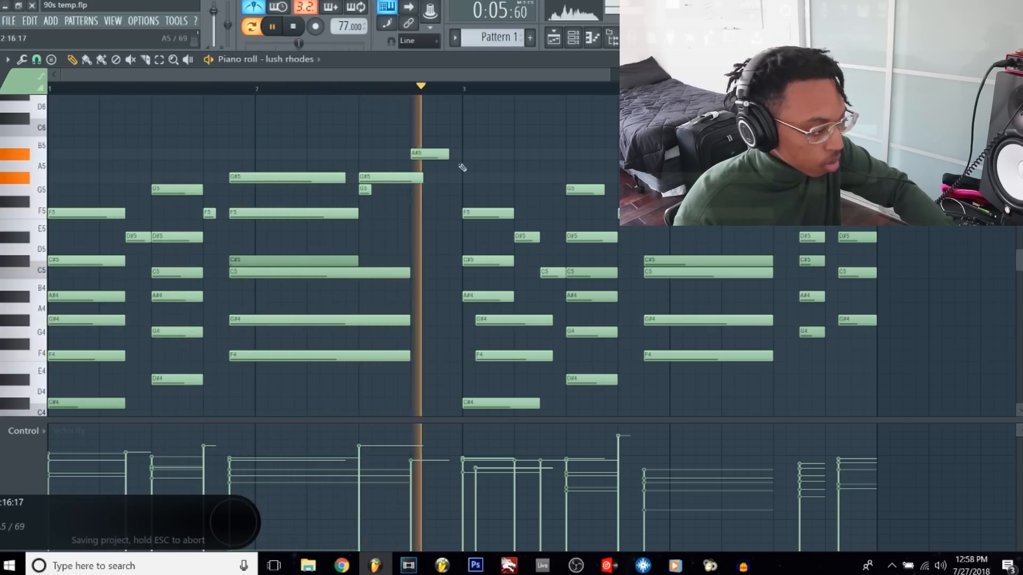
pyautogui.rightClick(365, 189)
pyautogui.moveTo(496, 320); pyautogui.dragTo(478, 354)
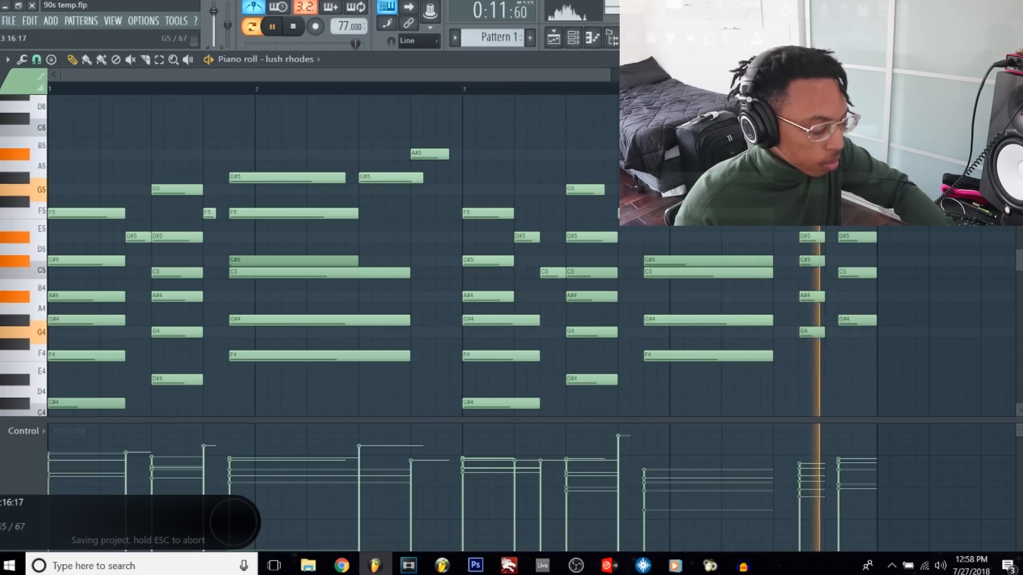
pyautogui.press('space')
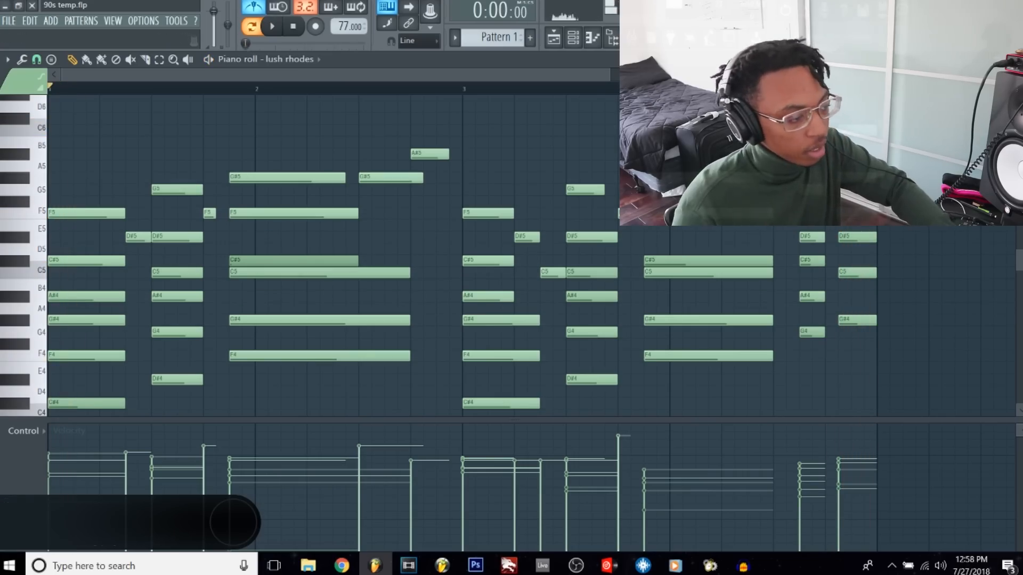
# Open the stereo polysynth's notes in the piano roll and transpose the three bass notes down an octave to C#3, D#3 and F3.
pyautogui.click(1014, 59)
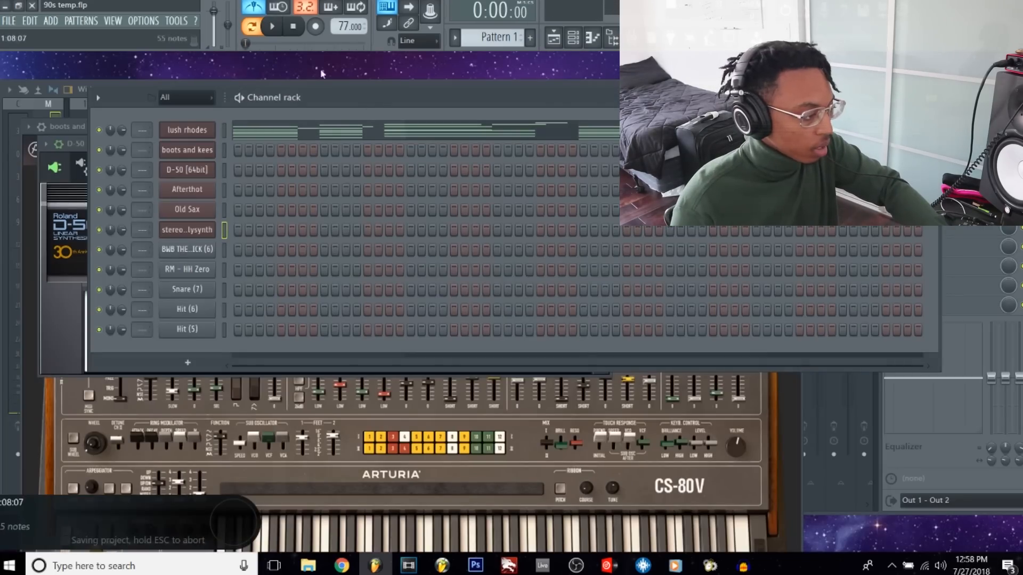
pyautogui.press('F7')
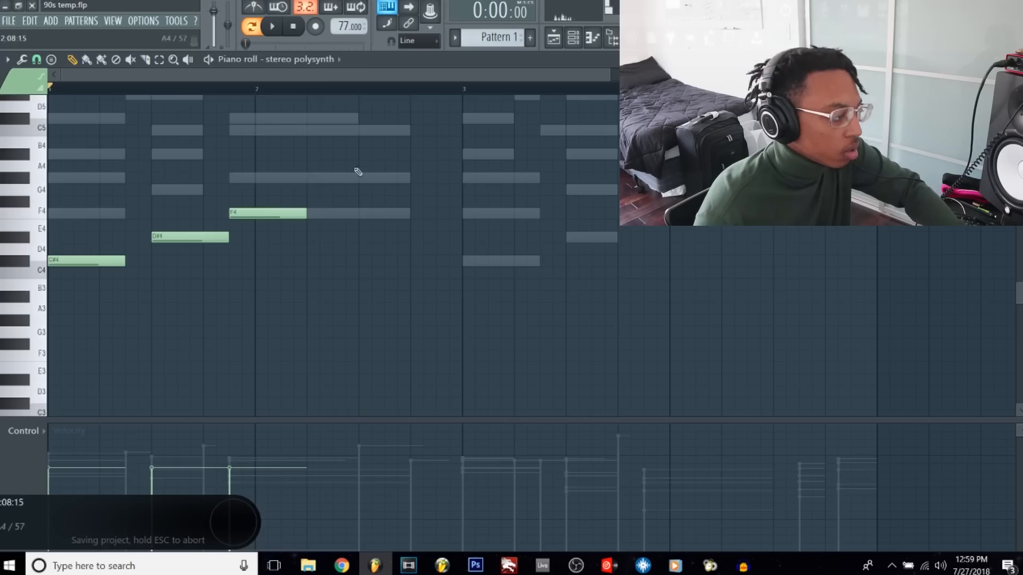
pyautogui.scroll(-2, 362, 173)
pyautogui.hotkey('shift', 'Down')
pyautogui.press('space')
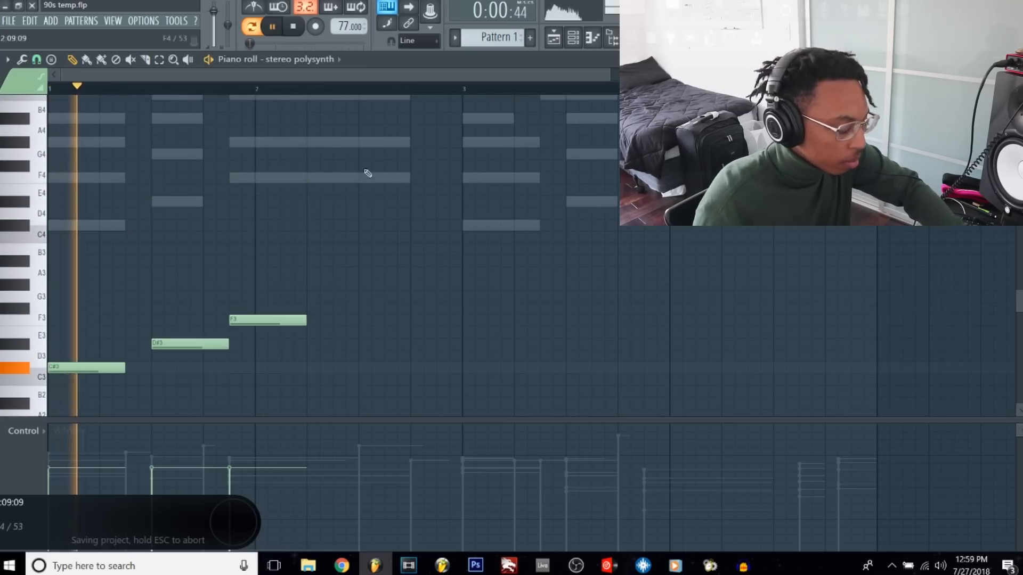
# Add a short F3 note to the polysynth bass line in bar 2, just after the long F3.
pyautogui.scroll(-3, 384, 283)
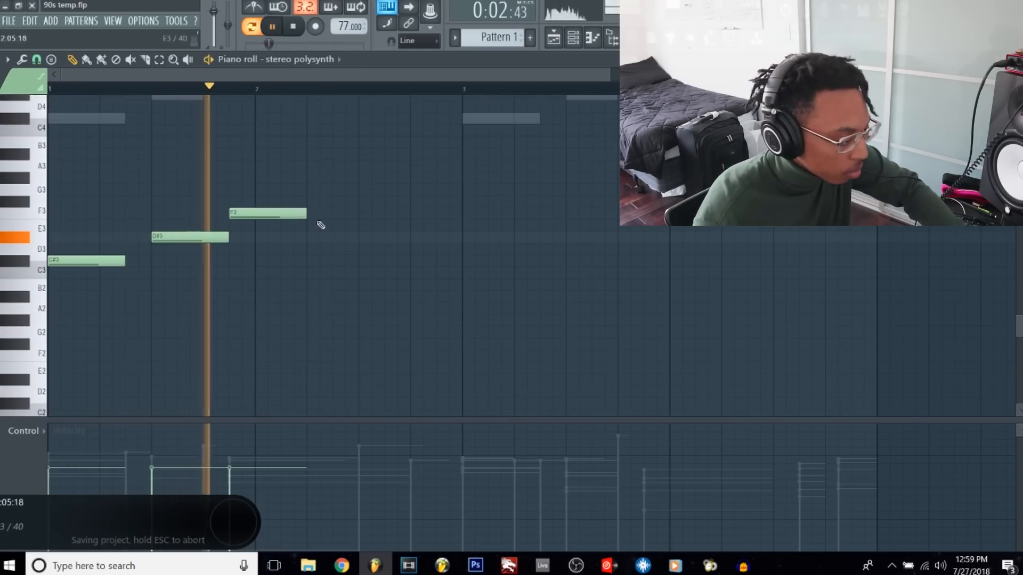
pyautogui.click(335, 214)
pyautogui.press('space')
pyautogui.press('space')
pyautogui.moveTo(408, 214); pyautogui.dragTo(342, 219)
pyautogui.press('space')
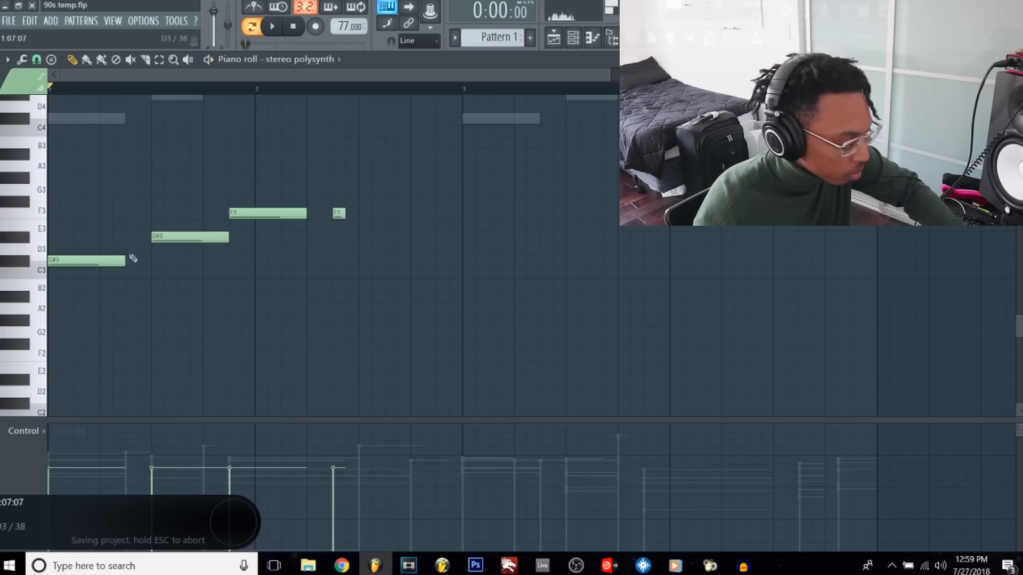
# Replace the long C#3 at the start with two adjacent short C#3 notes and add a second short F3 in bar 2.
pyautogui.click(64, 261)
pyautogui.press('space')
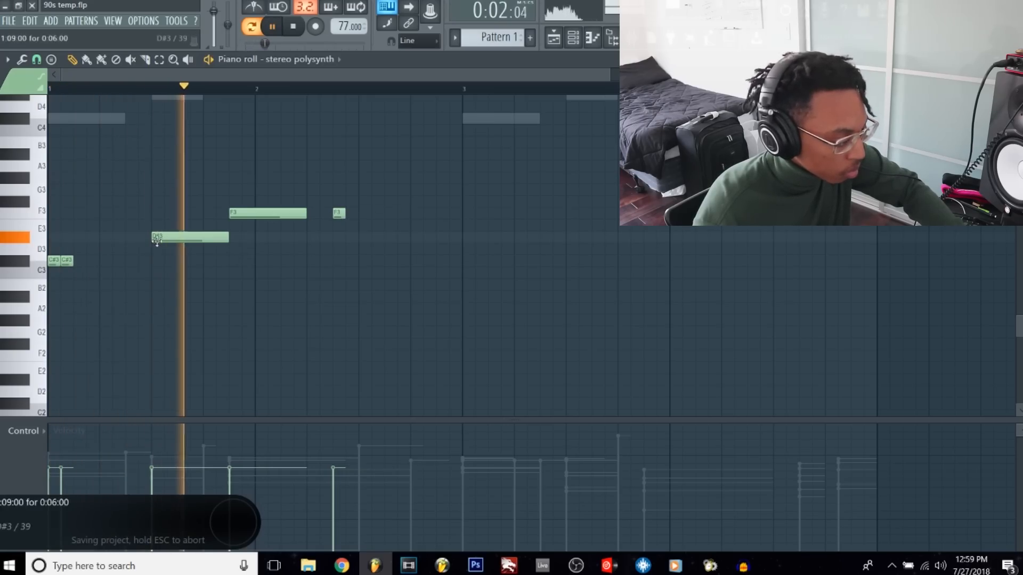
pyautogui.click(351, 214)
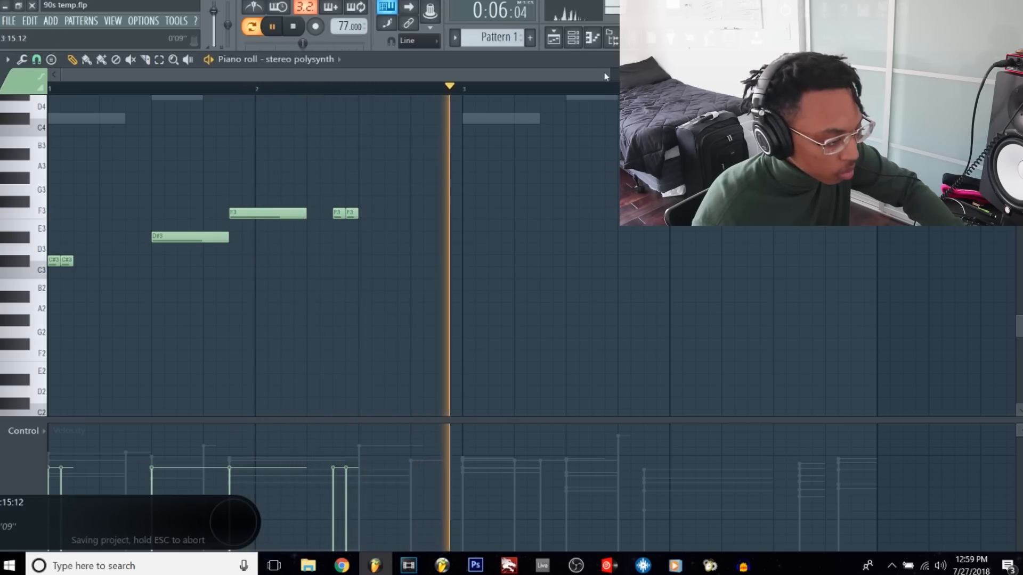
pyautogui.press('space')
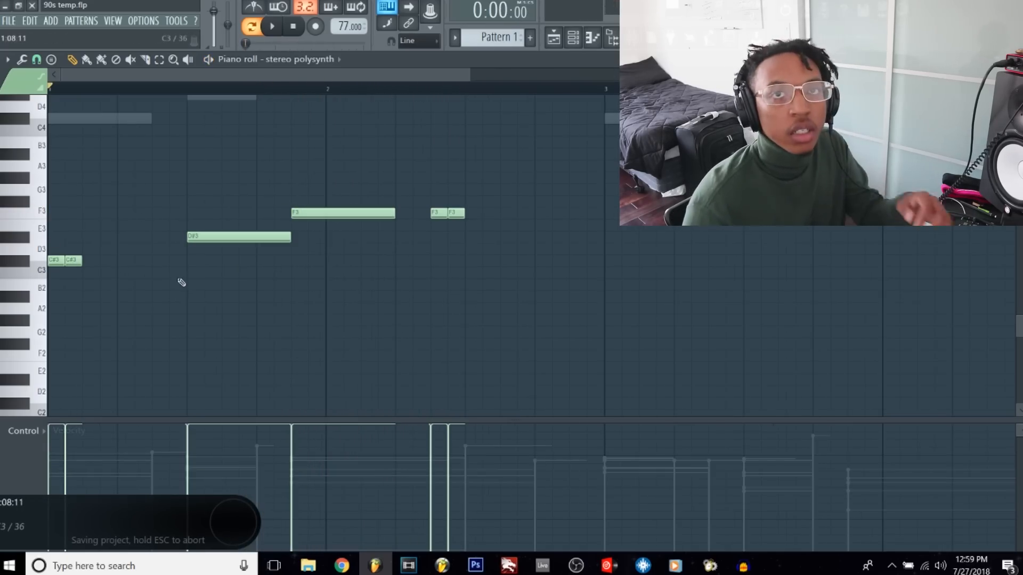
# Use a finer grid snap to shorten the two opening C#3 bass notes to half a step each.
pyautogui.moveTo(467, 82); pyautogui.dragTo(378, 81)
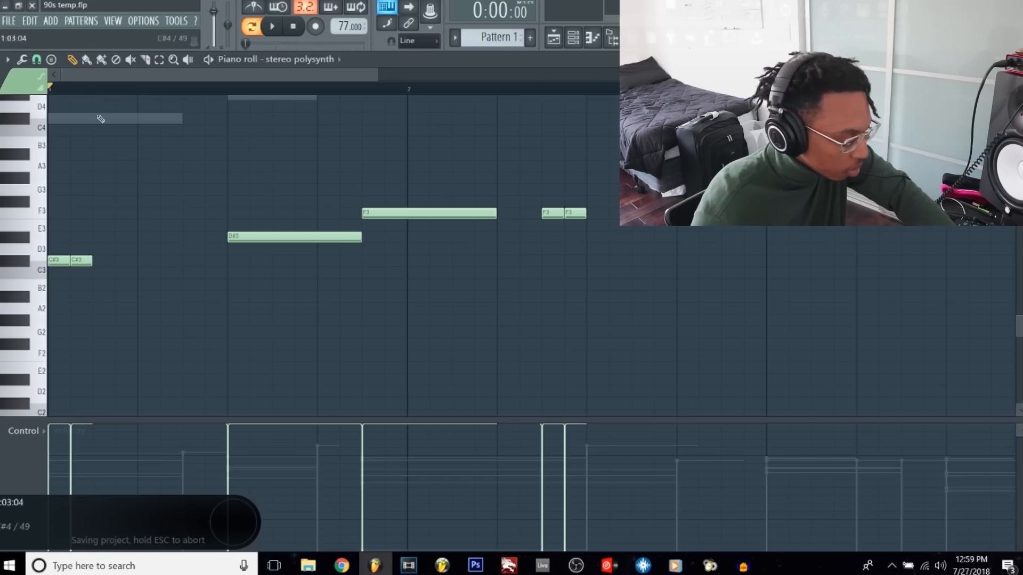
pyautogui.click(36, 61)
pyautogui.click(52, 123)
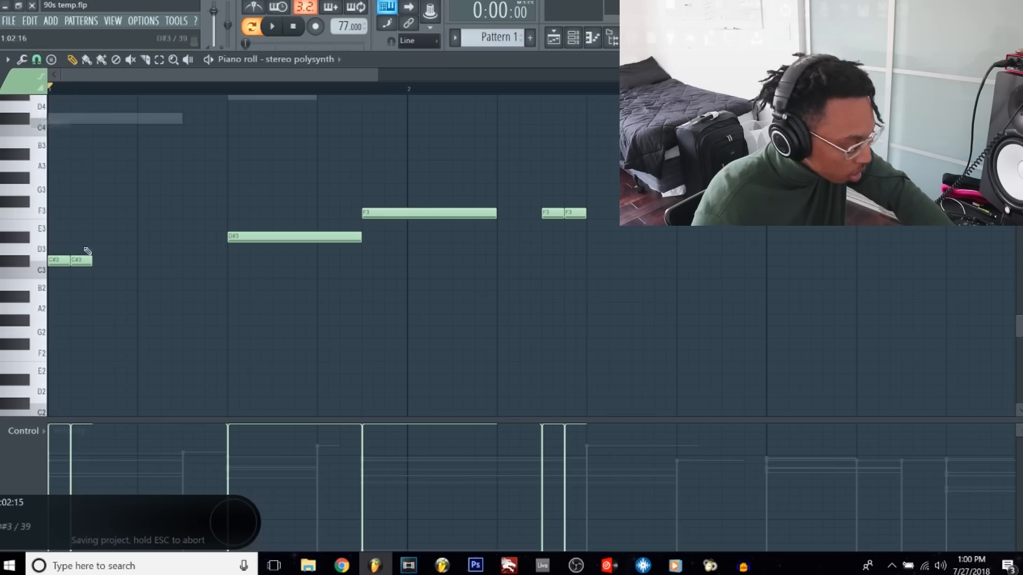
pyautogui.moveTo(84, 260)
pyautogui.mouseDown()
pyautogui.moveTo(95, 259)
pyautogui.moveTo(71, 261)
pyautogui.mouseUp()
pyautogui.press('space')
pyautogui.press('space')
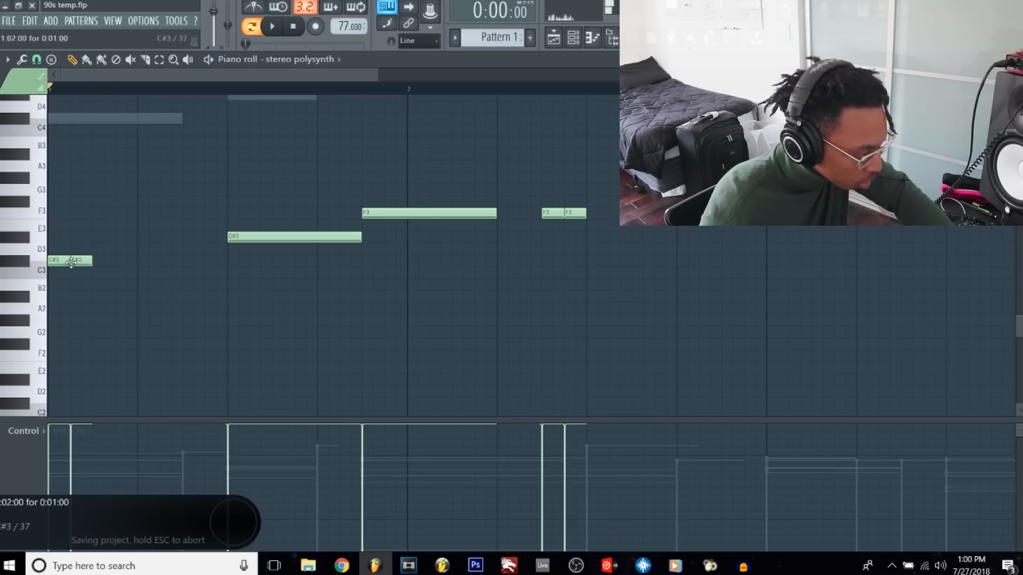
pyautogui.rightClick(72, 261)
pyautogui.click(73, 261)
pyautogui.press('space')
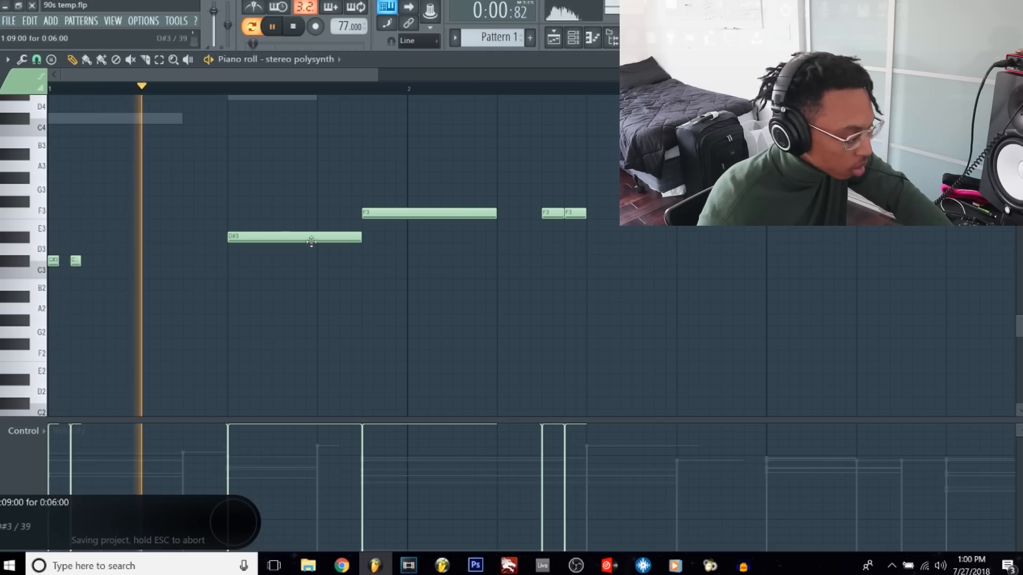
# Add a short C#3 pickup before the D#3 and shorten the first of the two small F3 notes to half a step.
pyautogui.click(183, 261)
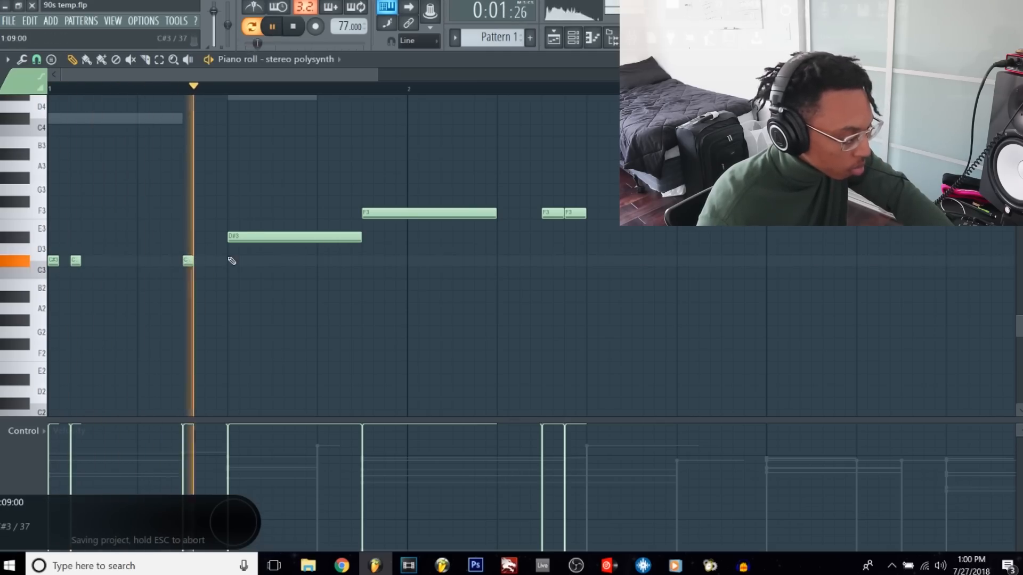
pyautogui.click(574, 214)
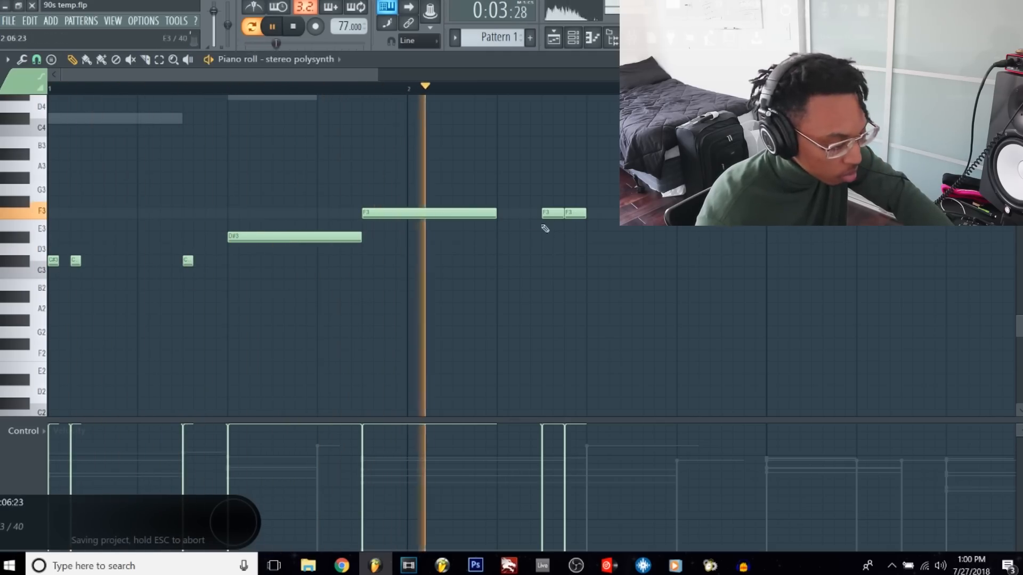
pyautogui.moveTo(562, 216); pyautogui.dragTo(548, 219)
pyautogui.press('space')
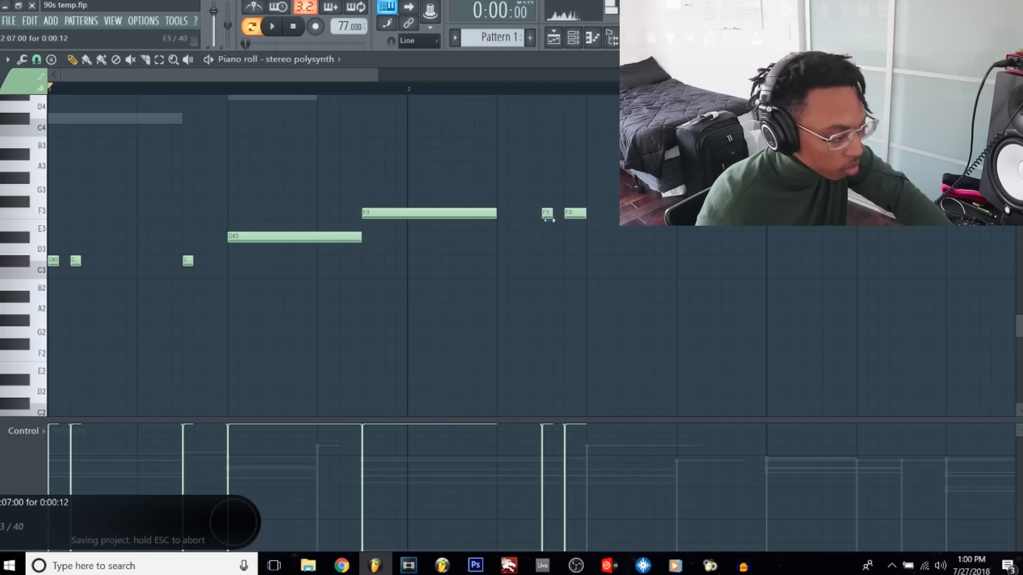
# Play back the edited bass line and duplicate the two-bar pattern into bars 3 and 4.
pyautogui.press('space')
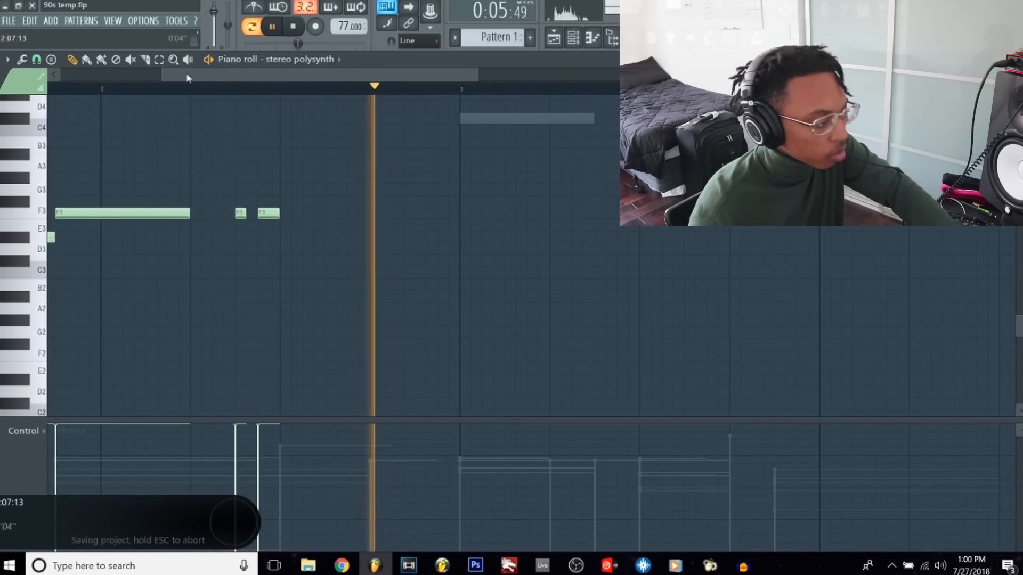
pyautogui.moveTo(162, 70); pyautogui.dragTo(61, 72)
pyautogui.press('space')
pyautogui.hotkey('ctrl', 'b')
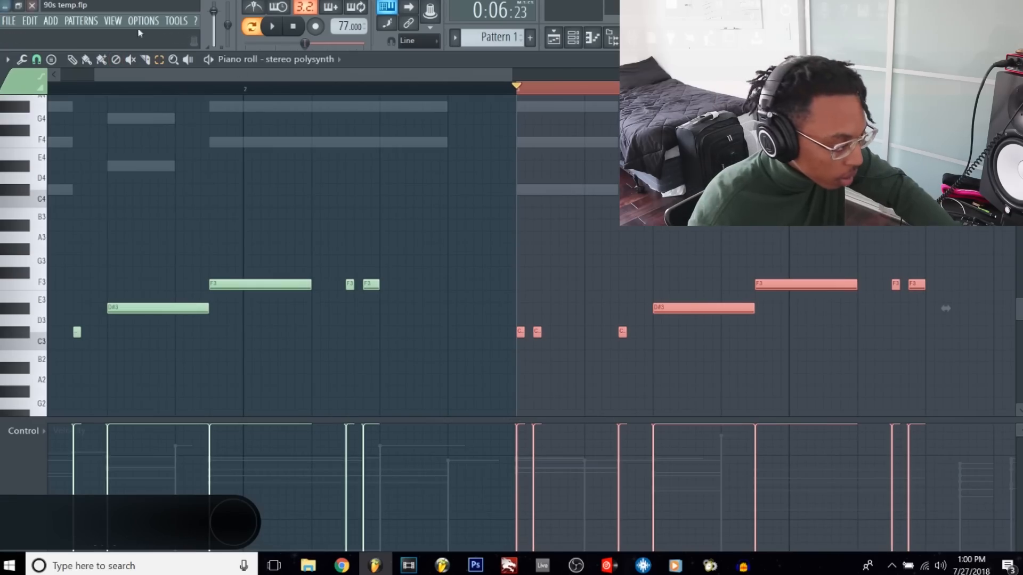
pyautogui.click(7, 59)
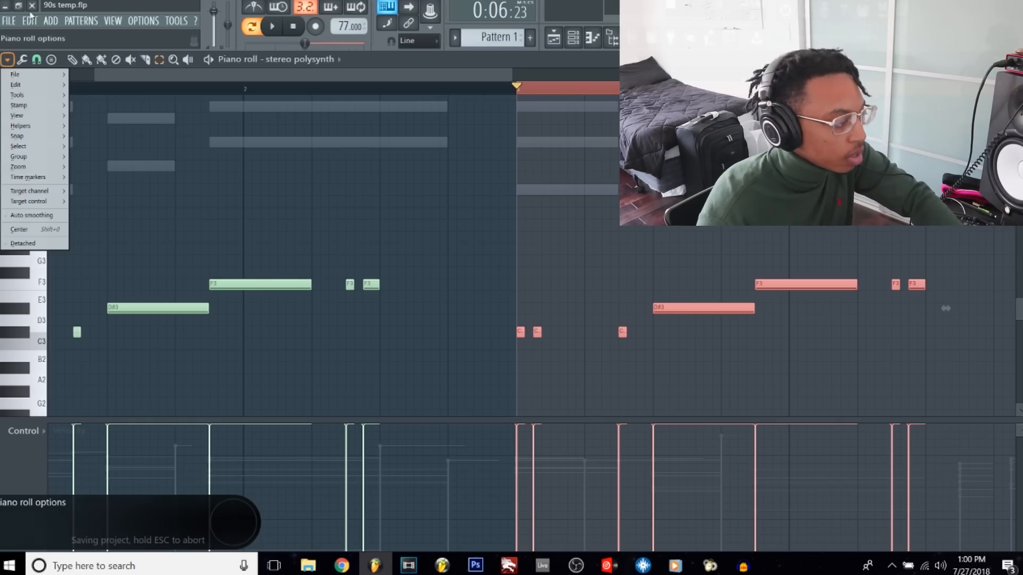
pyautogui.moveTo(236, 80); pyautogui.dragTo(232, 79)
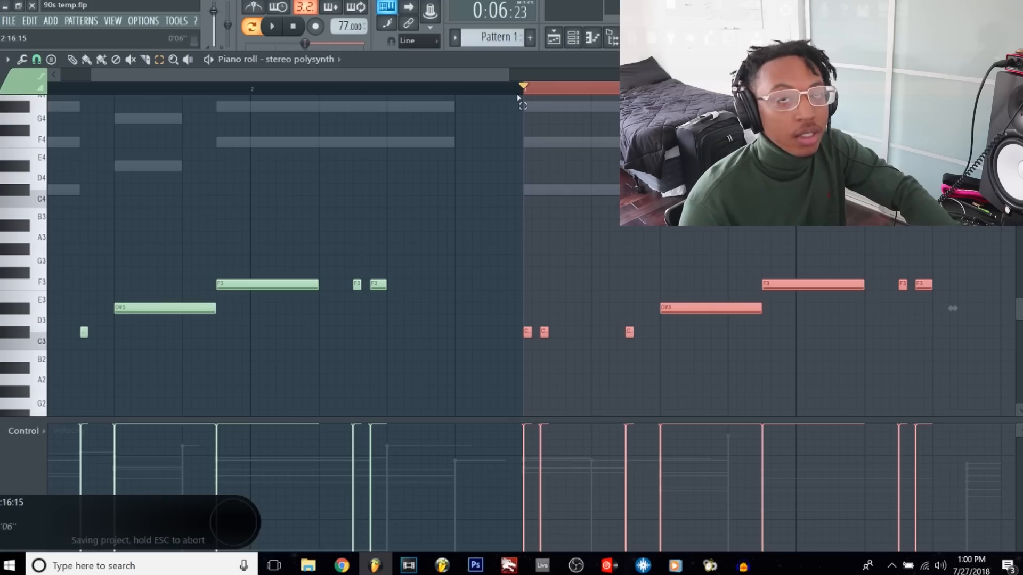
# Stop the playback of the extended bass line and save the project.
pyautogui.click(8, 59)
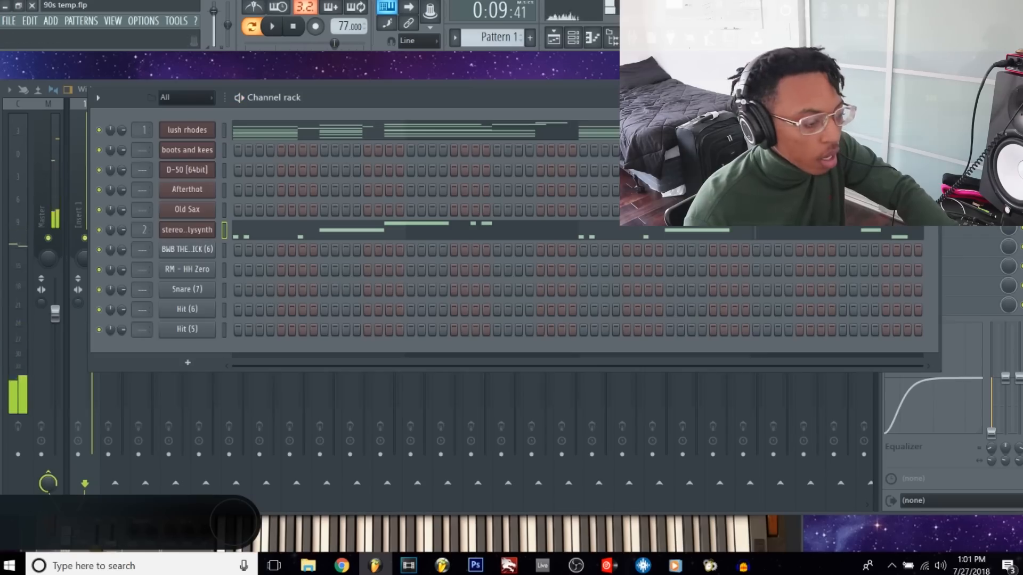
pyautogui.click(292, 27)
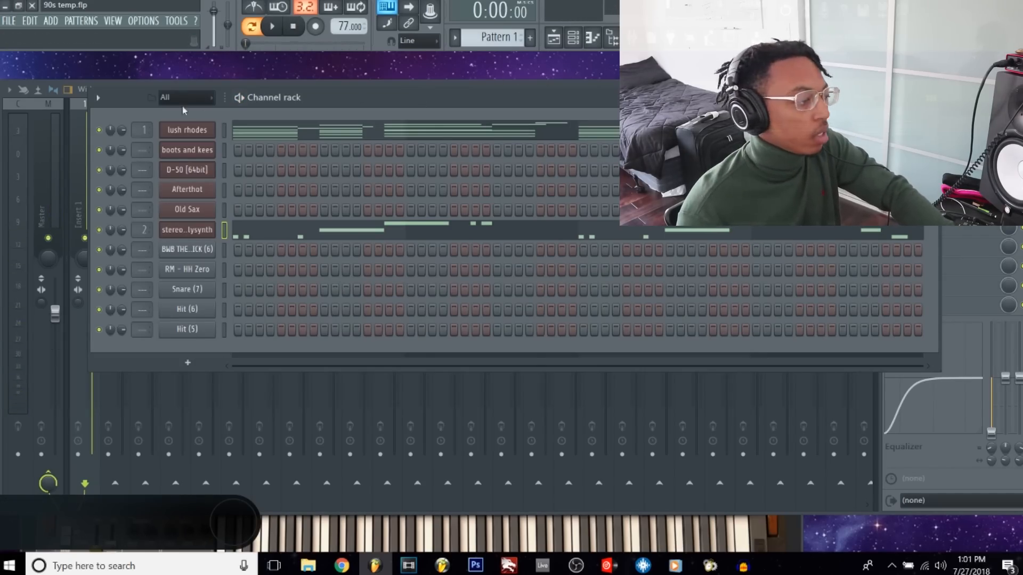
pyautogui.click(9, 21)
pyautogui.click(23, 68)
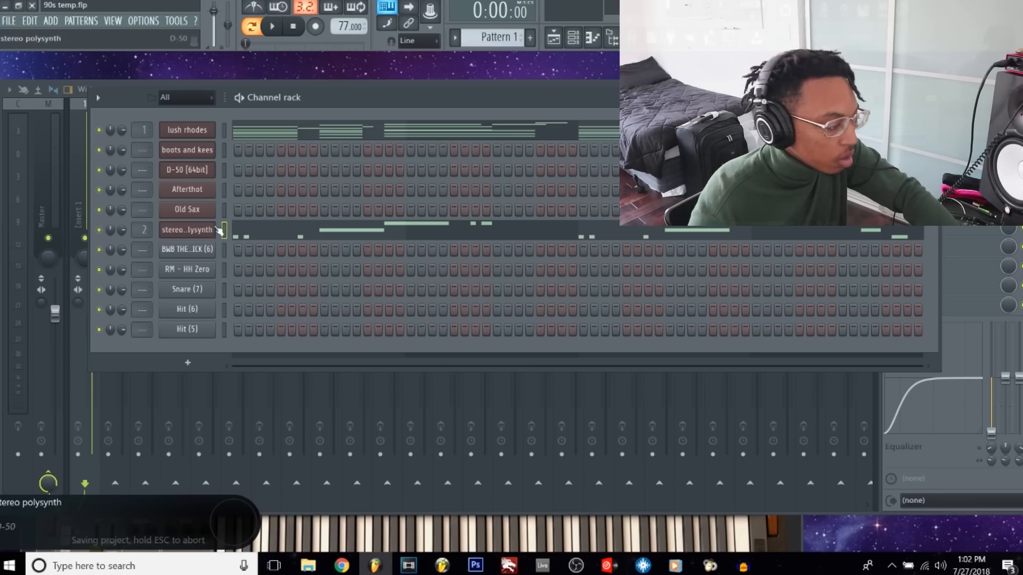
# Start playback and program Snare (7) on beats 2 and 4 of all four bars.
pyautogui.press('space')
pyautogui.click(368, 289)
pyautogui.click(454, 289)
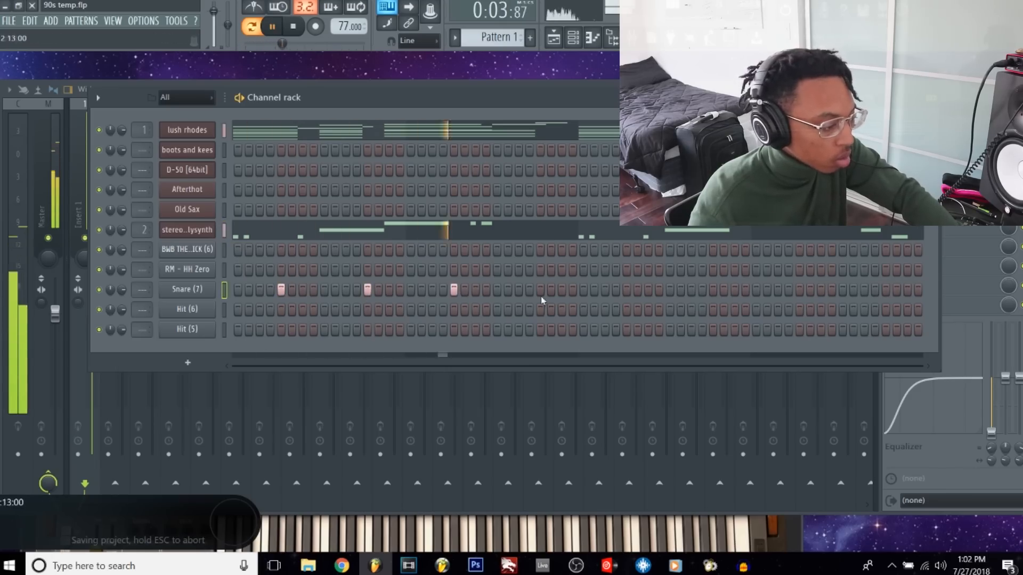
pyautogui.click(541, 289)
pyautogui.click(627, 289)
pyautogui.click(713, 289)
pyautogui.click(799, 289)
pyautogui.click(885, 289)
# Program the BWB kick on steps 1, 8, 9, 15, 23, 33, 41, 44 and 47.
pyautogui.click(238, 249)
pyautogui.click(313, 249)
pyautogui.click(325, 249)
pyautogui.click(389, 249)
pyautogui.click(475, 250)
pyautogui.click(583, 249)
pyautogui.click(670, 249)
pyautogui.click(702, 249)
pyautogui.click(734, 249)
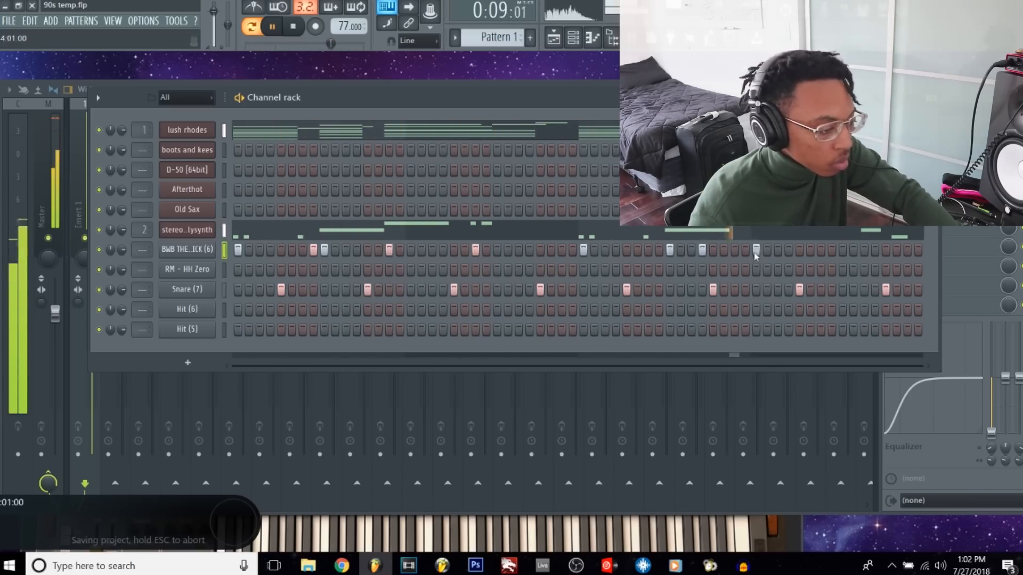
# Route the kick to mixer track 3 and the snare to track 4, and finish the kick pattern with hits on steps 59 and 62.
pyautogui.moveTo(142, 250); pyautogui.dragTo(142, 243)
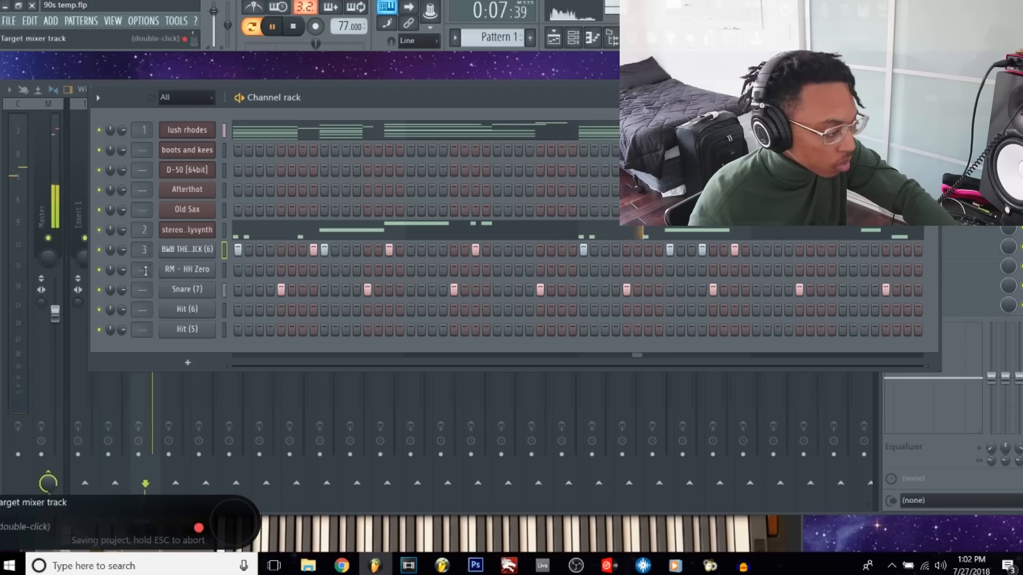
pyautogui.moveTo(142, 290); pyautogui.dragTo(141, 282)
pyautogui.click(864, 249)
pyautogui.click(897, 250)
pyautogui.press('space')
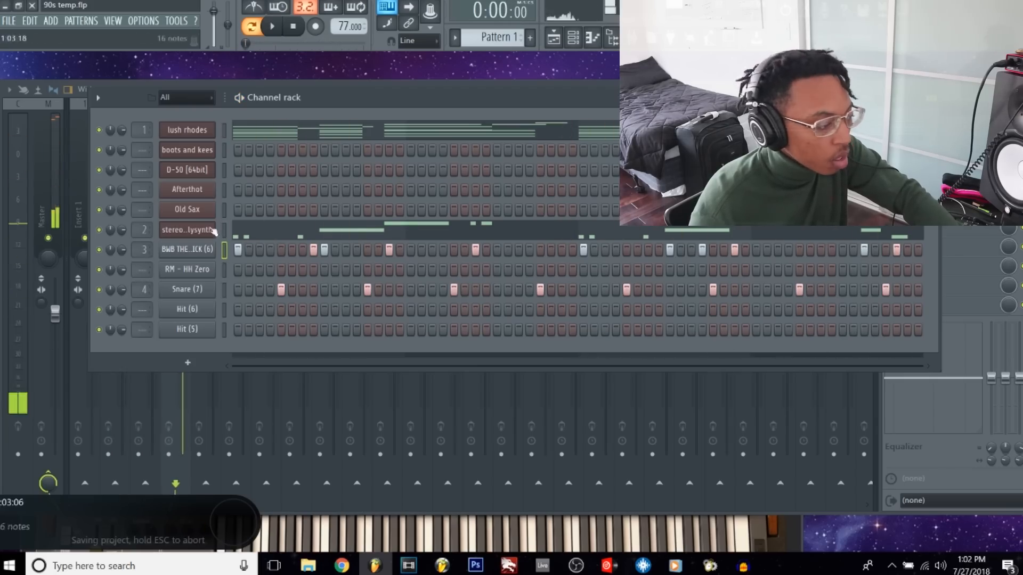
# Fill every second step of the RM - HH Zero hi-hat and route it to mixer track 5.
pyautogui.rightClick(205, 275)
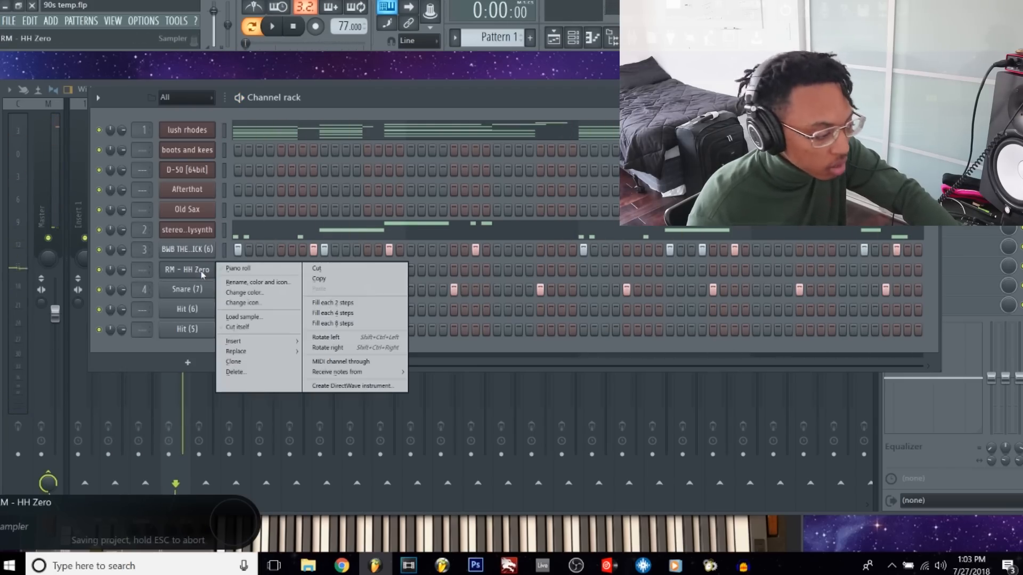
pyautogui.click(318, 311)
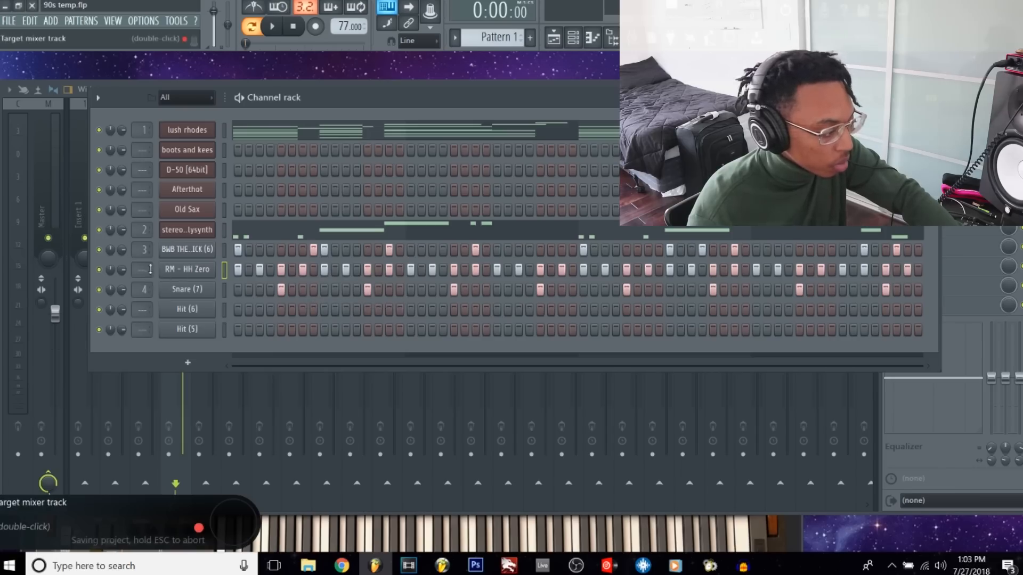
pyautogui.moveTo(143, 268); pyautogui.dragTo(143, 254)
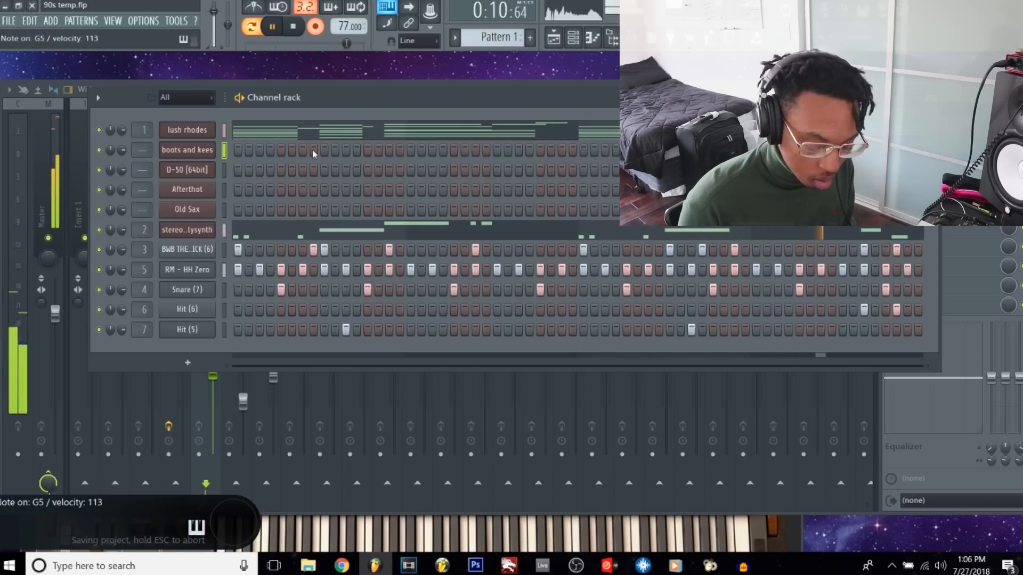
# Stop the boots and kees recording and move the D5 note after bar 3 in the D-50 part to a lower pitch.
pyautogui.press('space')
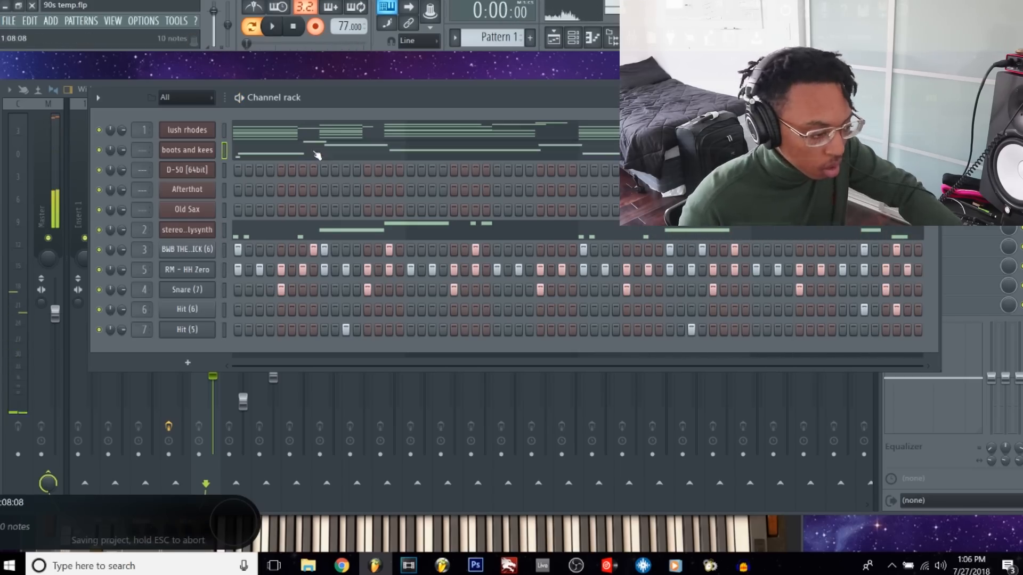
pyautogui.click(224, 173)
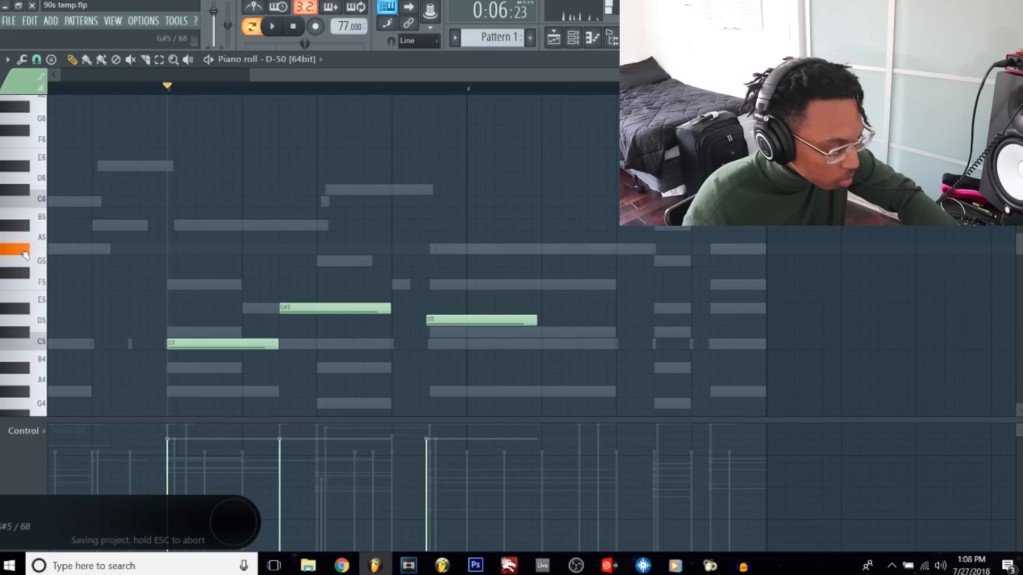
pyautogui.scroll(-3, 472, 267)
pyautogui.moveTo(479, 212); pyautogui.dragTo(485, 284)
pyautogui.press('space')
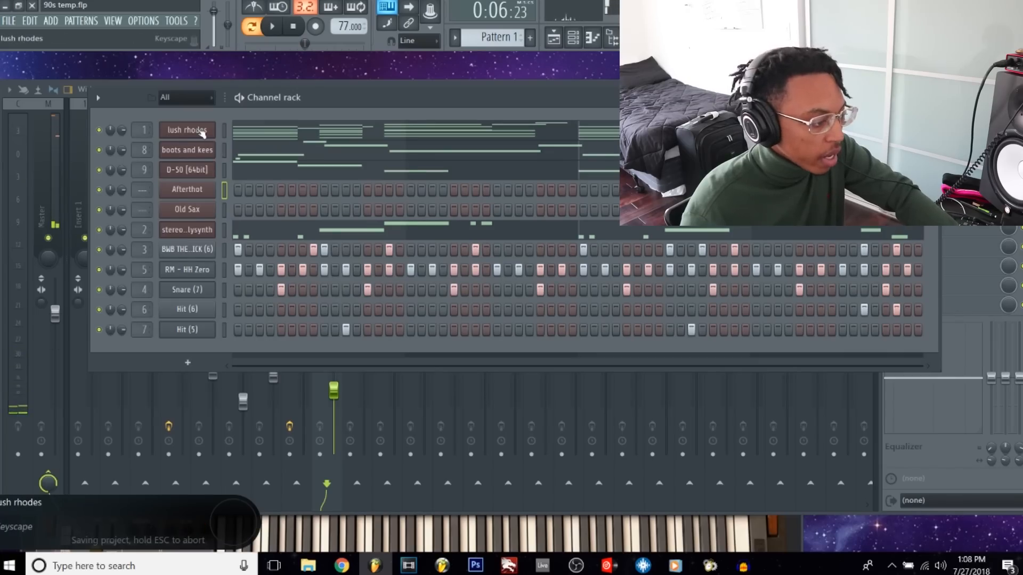
# Copy the lush rhodes chord notes into the Afterthot channel.
pyautogui.rightClick(209, 128)
pyautogui.click(321, 140)
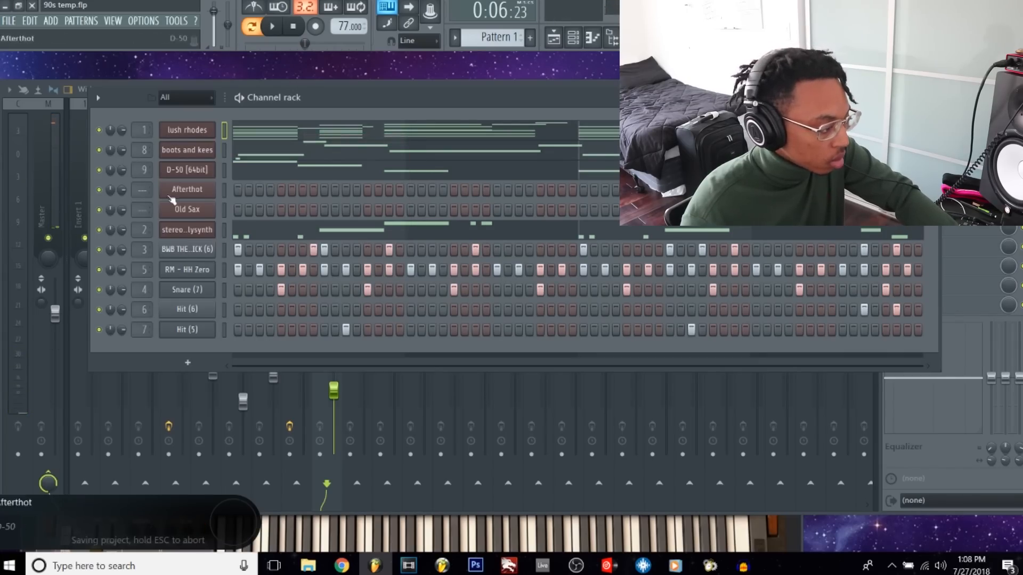
pyautogui.rightClick(212, 188)
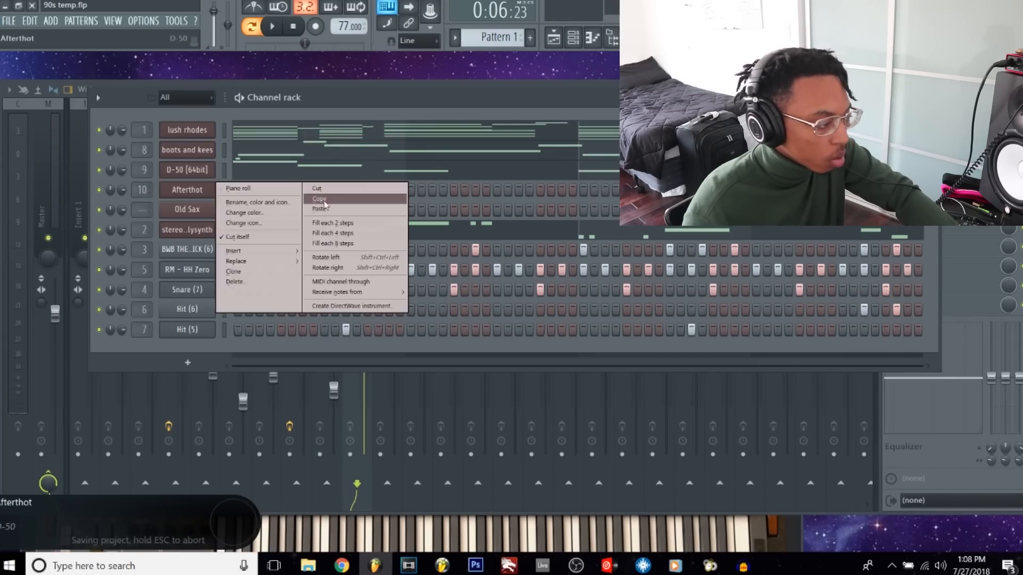
pyautogui.click(320, 199)
# Lower the volume of the Afterthot channel on mixer insert 10 and save the project.
pyautogui.press('F6')
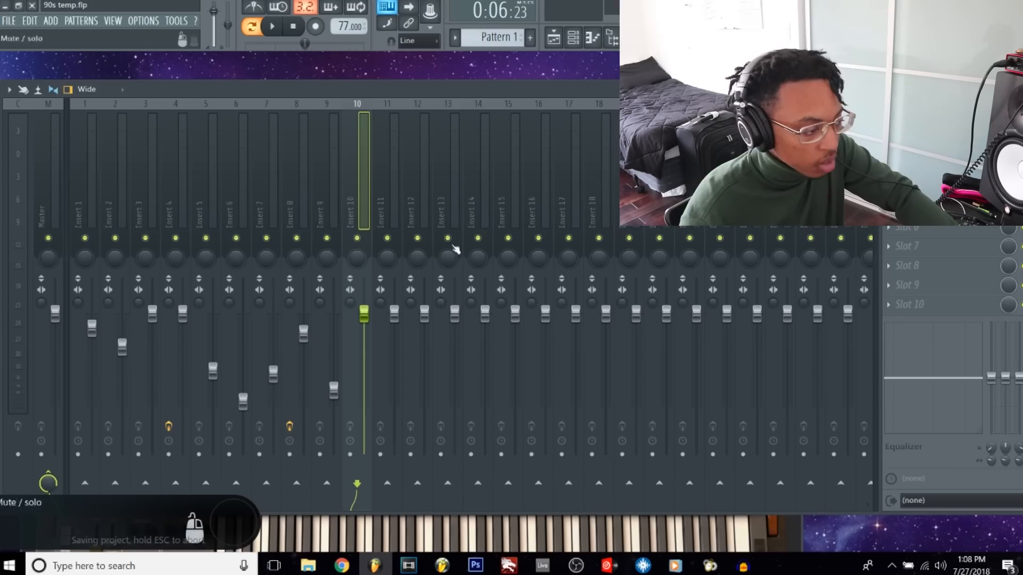
pyautogui.moveTo(364, 315); pyautogui.dragTo(364, 344)
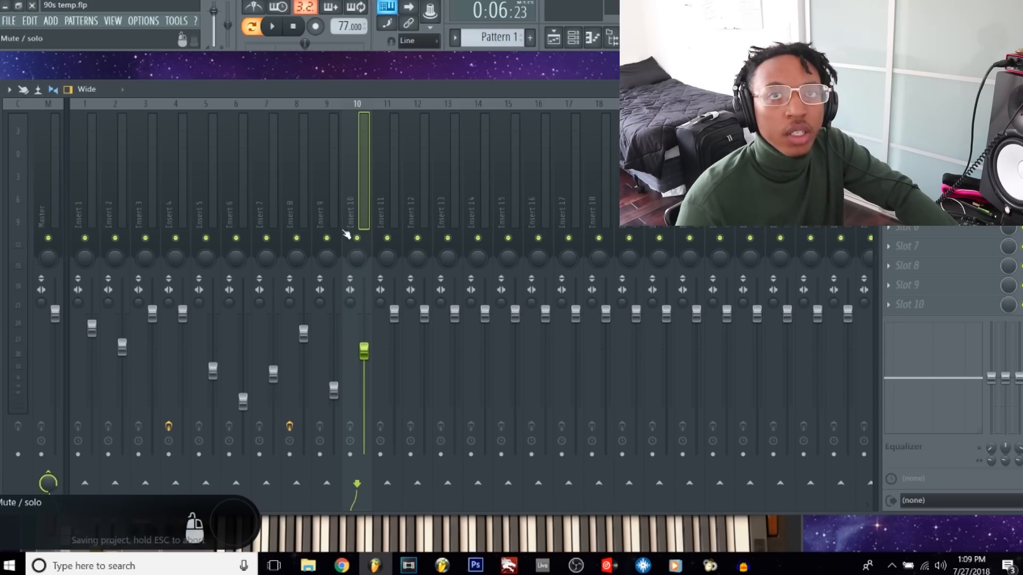
pyautogui.press('F6')
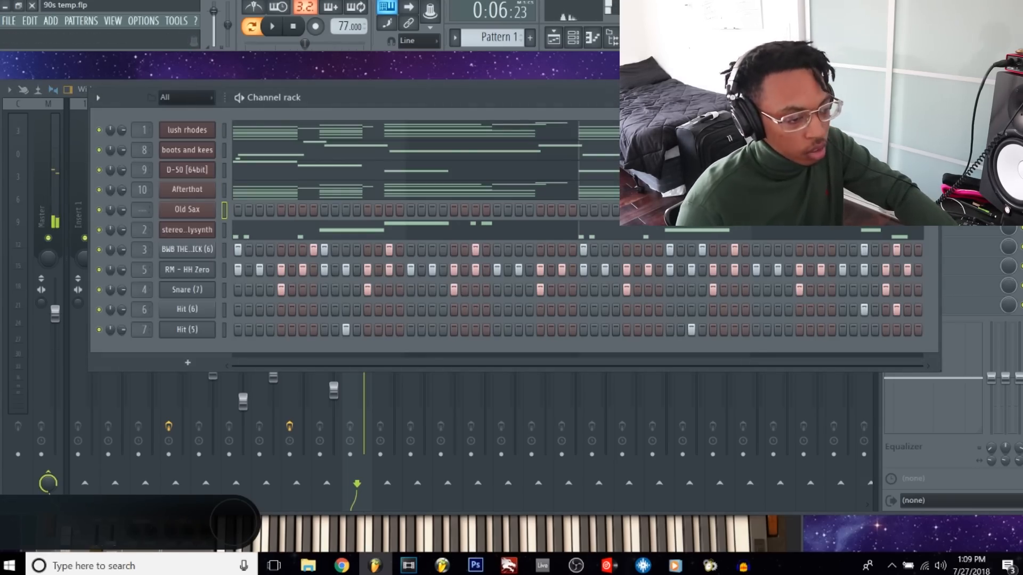
pyautogui.press('F6')
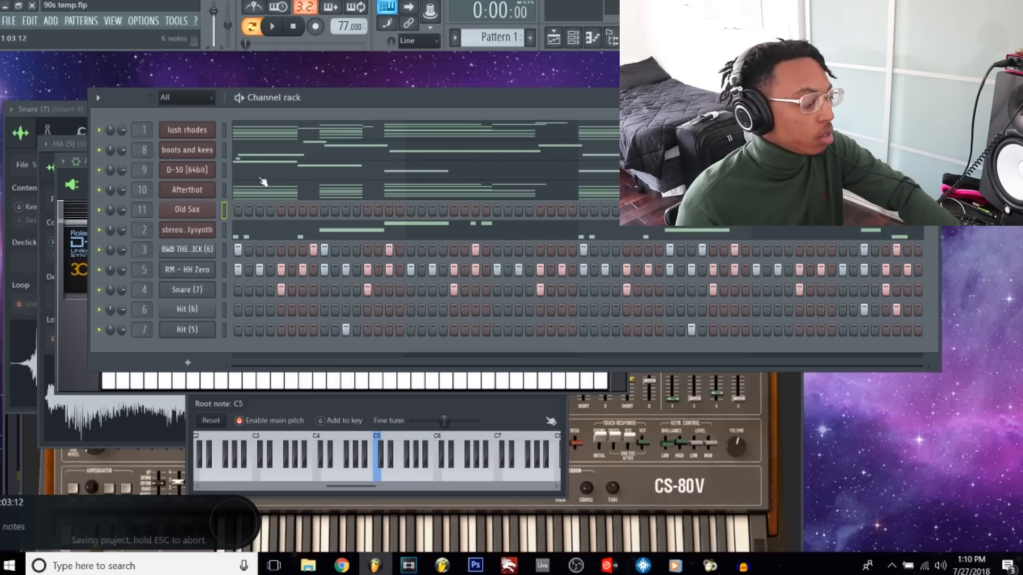
pyautogui.hotkey('ctrl', 's')
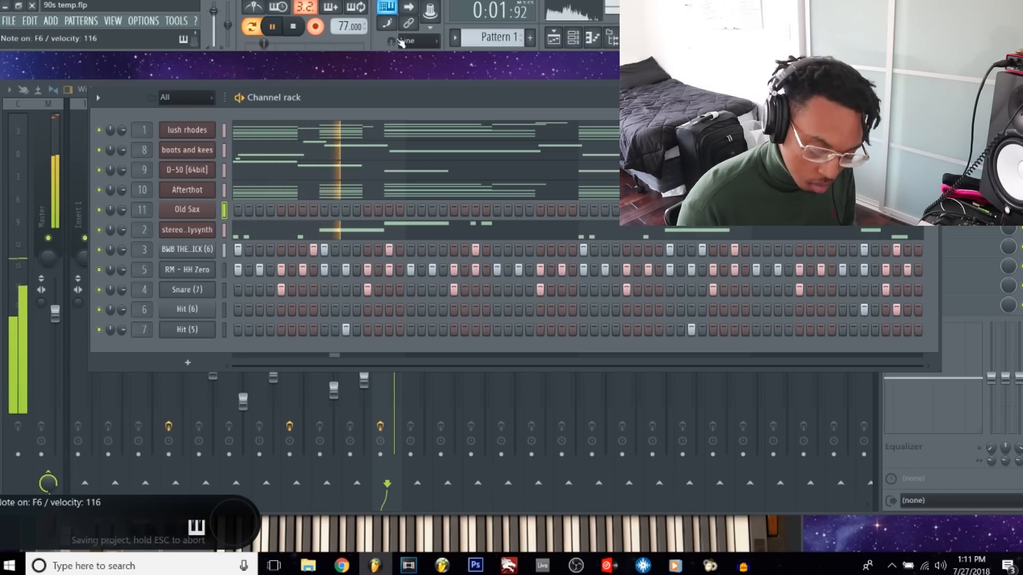
# Stop the Old Sax recording and play back its melody in the piano roll.
pyautogui.press('space')
pyautogui.rightClick(213, 208)
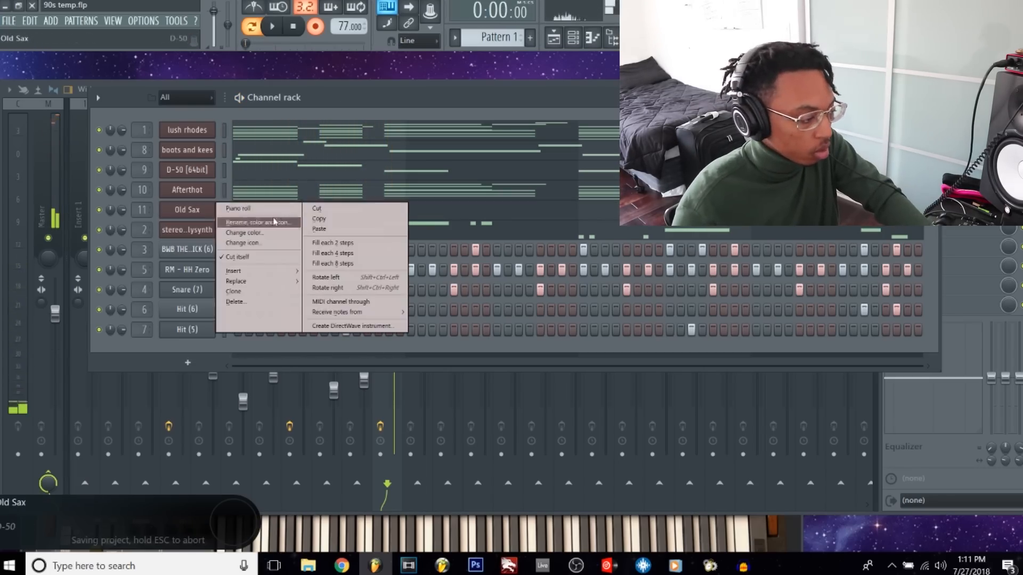
pyautogui.press('Escape')
pyautogui.press('space')
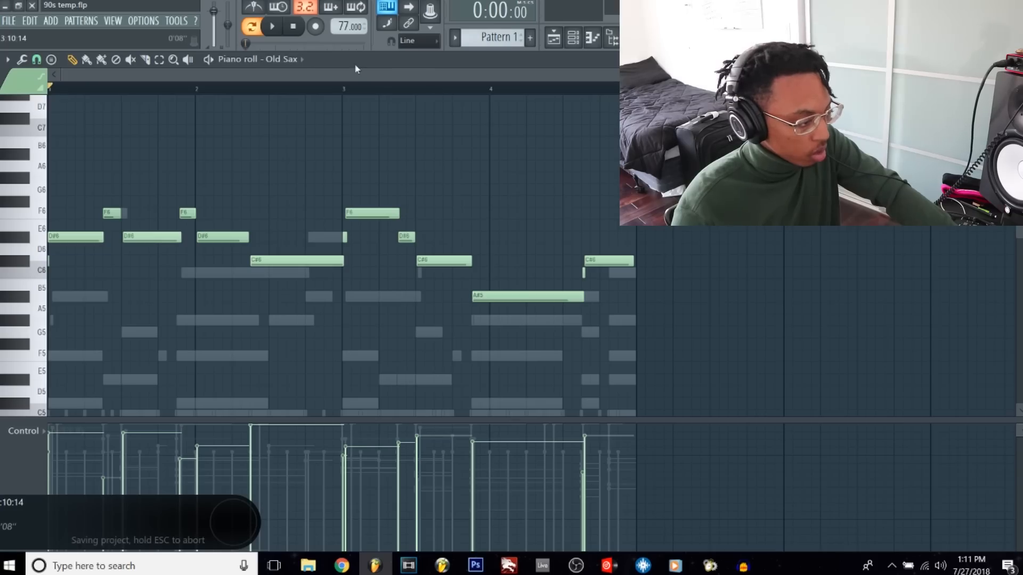
pyautogui.press('space')
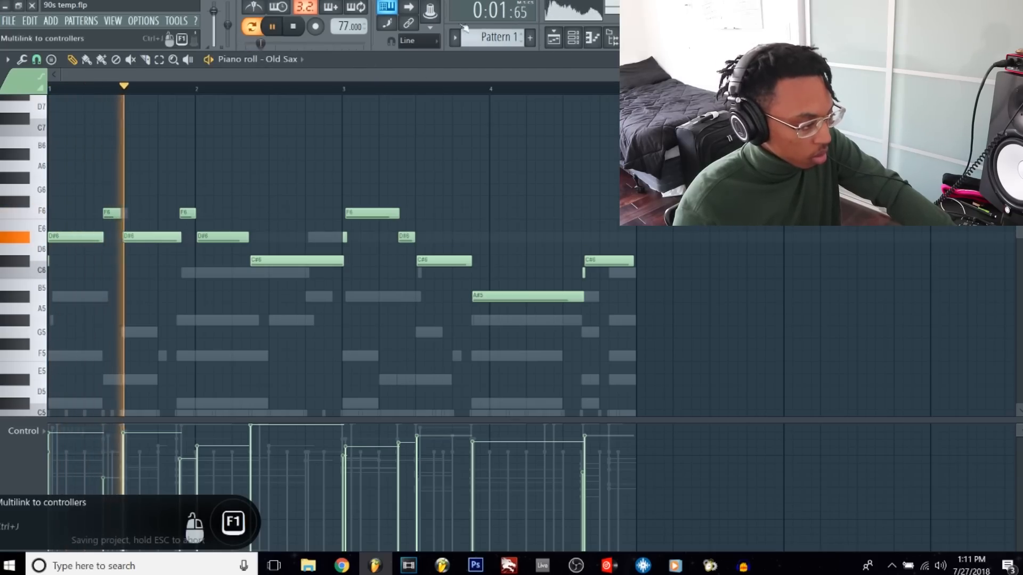
# Lower the mixer volumes of insert 11 to -8.5 dB, insert 1 slightly and insert 9 to -15.6 dB while the pattern plays.
pyautogui.press('F9')
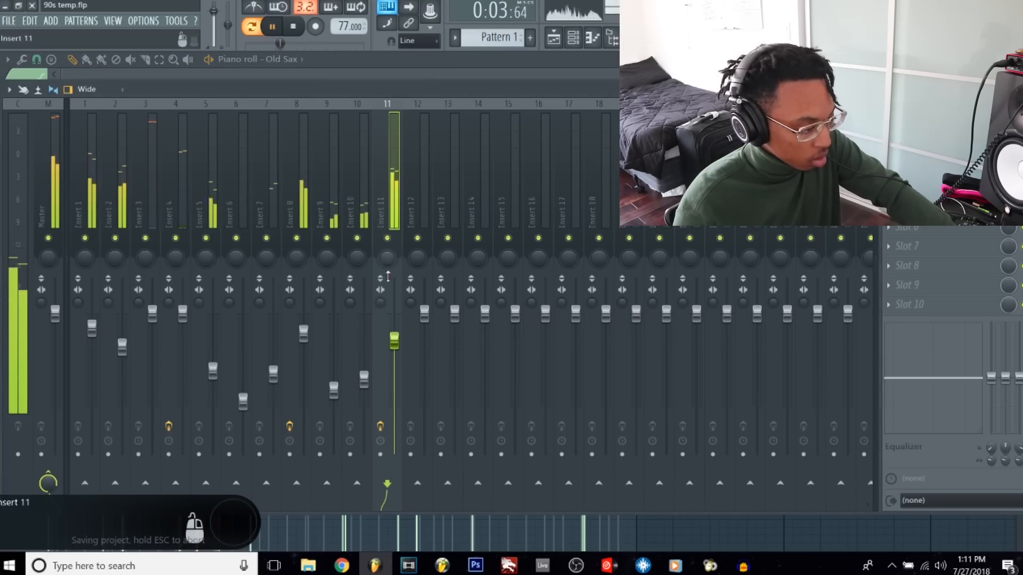
pyautogui.moveTo(401, 344); pyautogui.dragTo(401, 365)
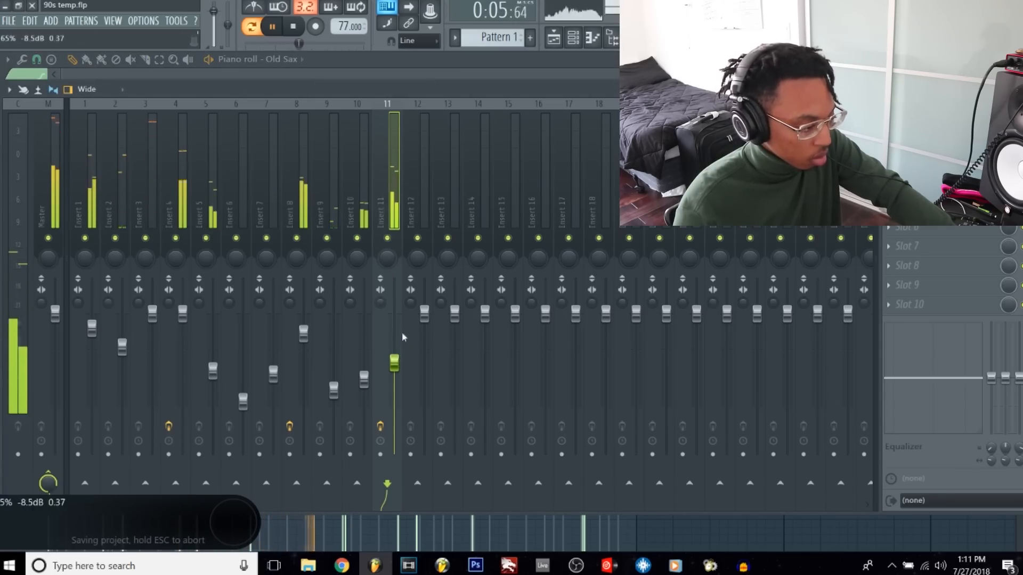
pyautogui.moveTo(92, 328); pyautogui.dragTo(95, 329)
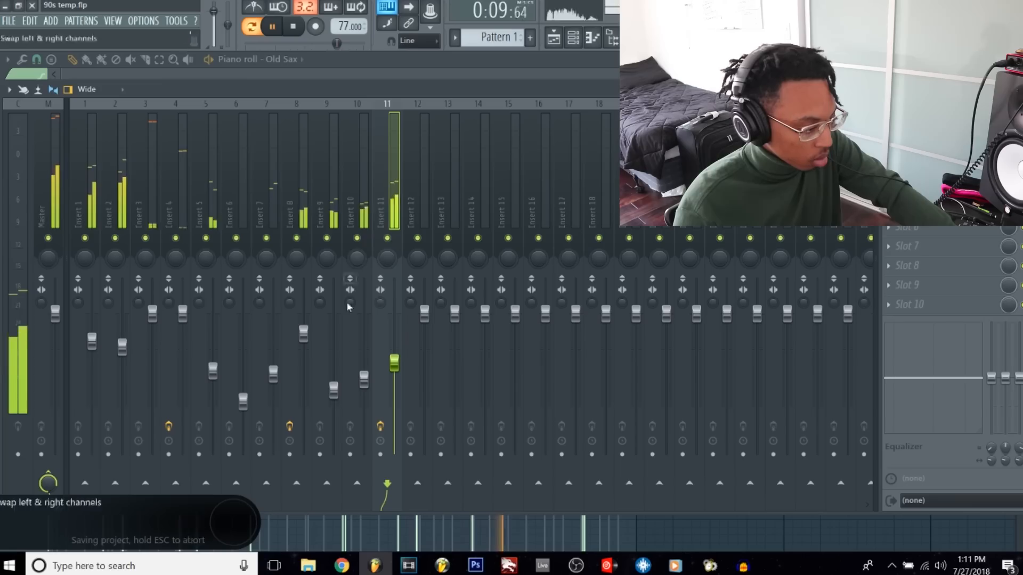
pyautogui.moveTo(334, 391); pyautogui.dragTo(333, 398)
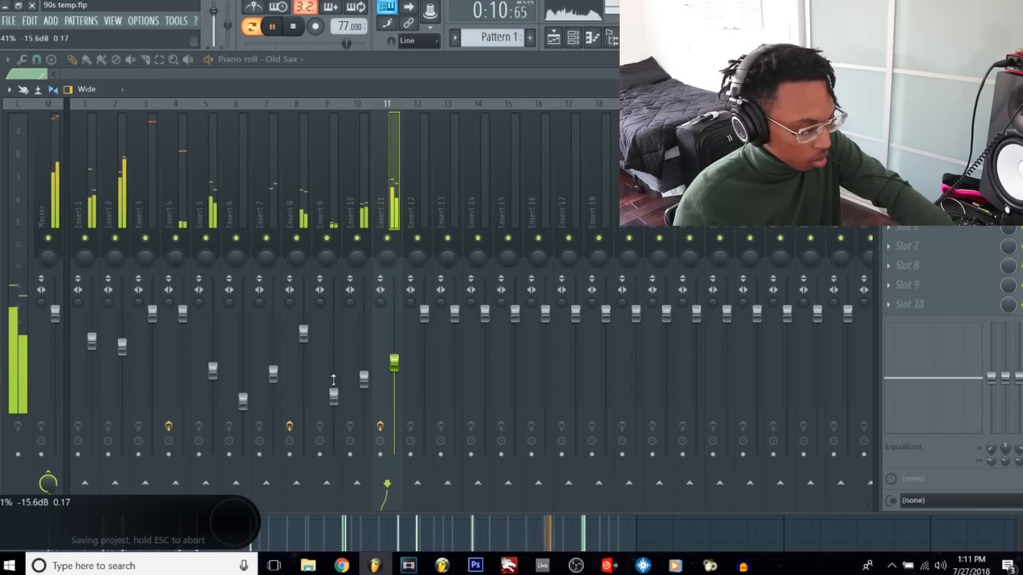
# Close the mixer and Old Sax piano roll, save the project and stop playback.
pyautogui.click(10, 21)
pyautogui.click(16, 68)
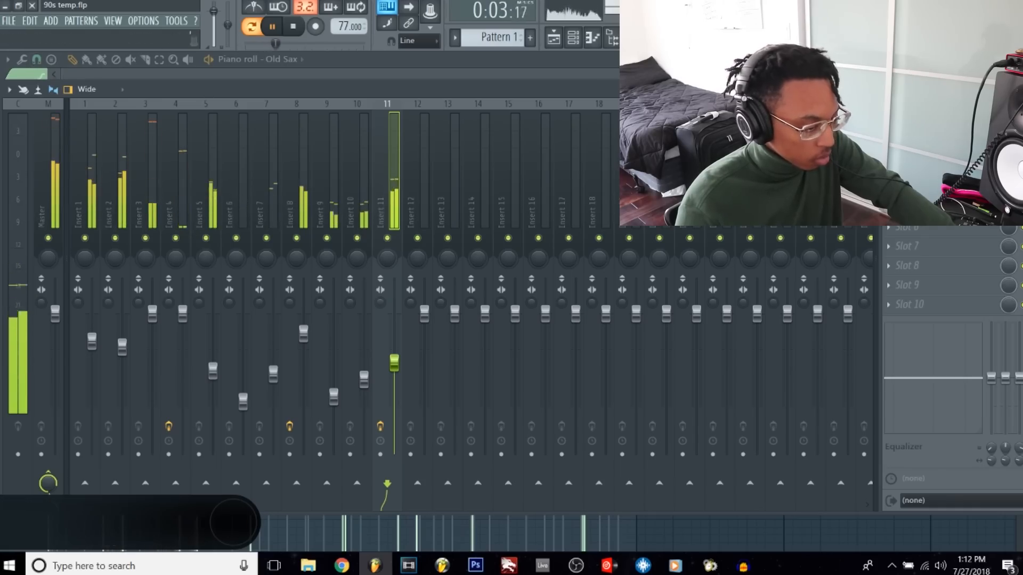
pyautogui.click(1016, 89)
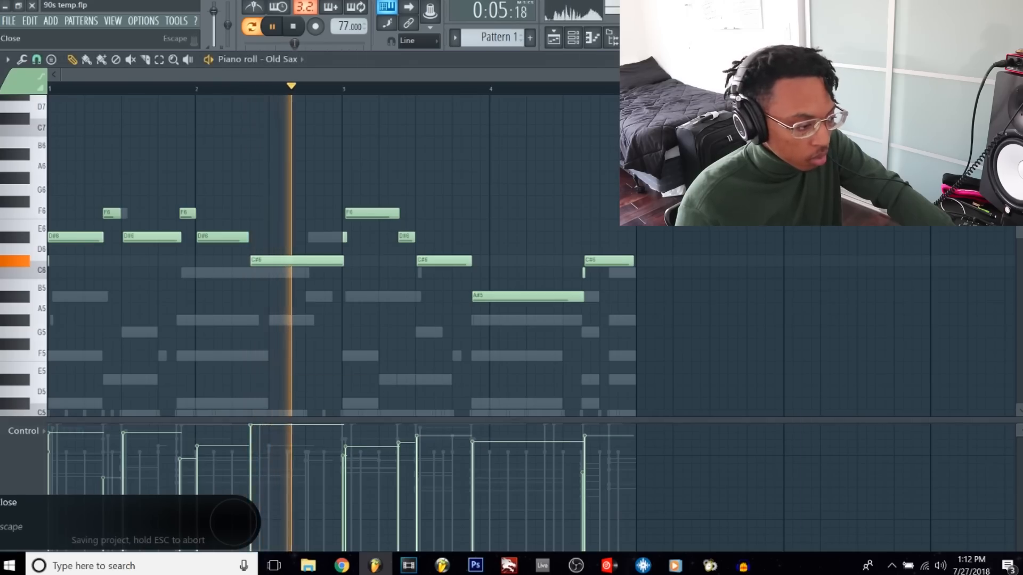
pyautogui.click(1015, 59)
pyautogui.moveTo(428, 92); pyautogui.dragTo(414, 91)
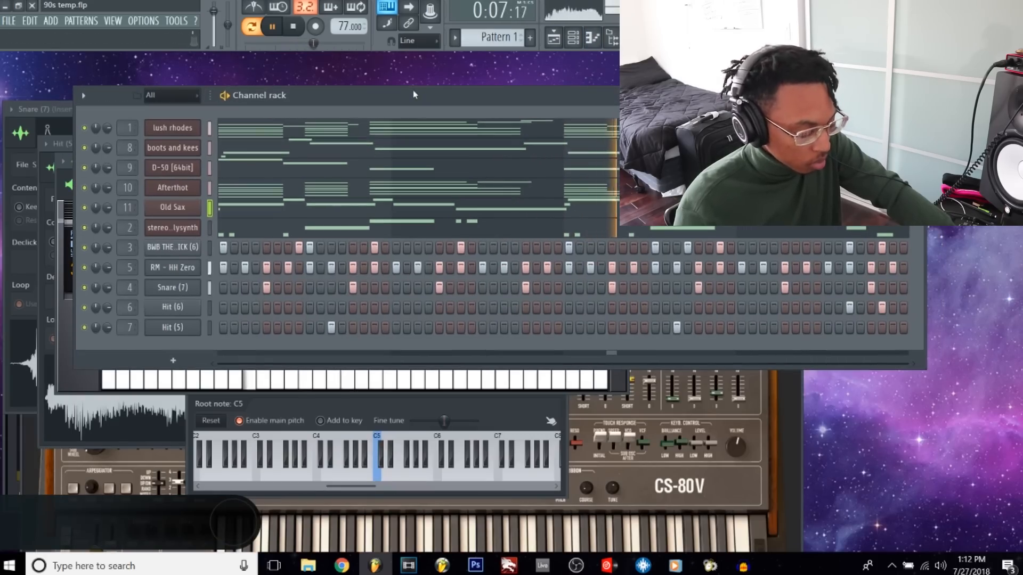
pyautogui.hotkey('ctrl', 's')
pyautogui.moveTo(309, 97)
pyautogui.mouseDown()
pyautogui.moveTo(333, 95)
pyautogui.moveTo(318, 93)
pyautogui.mouseUp()
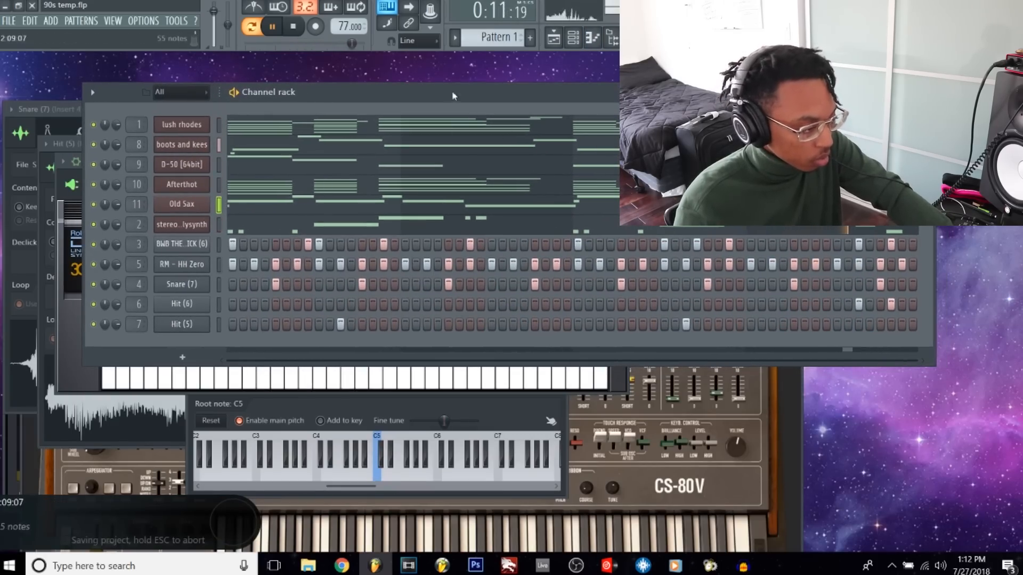
pyautogui.press('space')
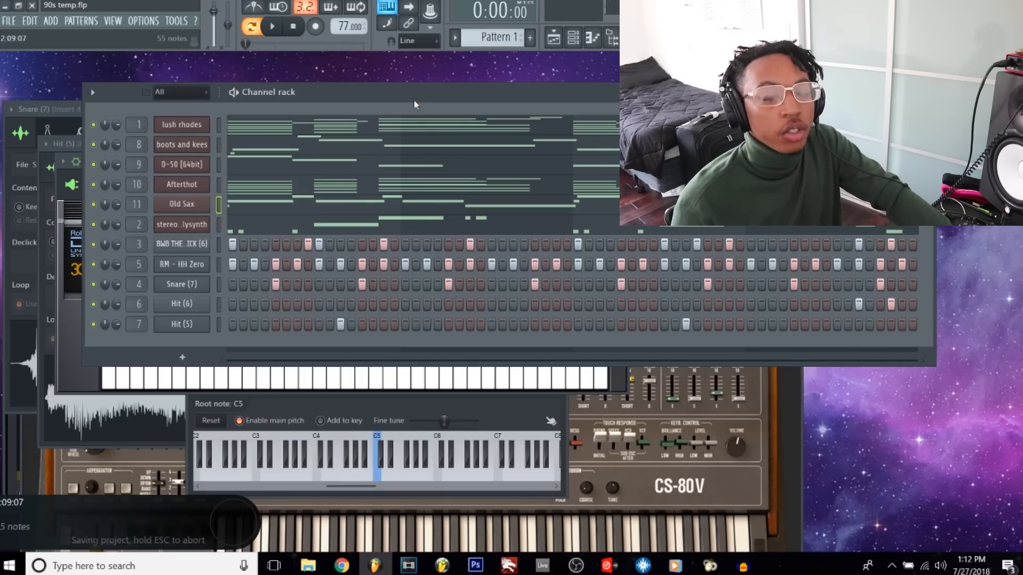
# Select the lush rhodes channel to try out notes and save the project again.
pyautogui.click(218, 124)
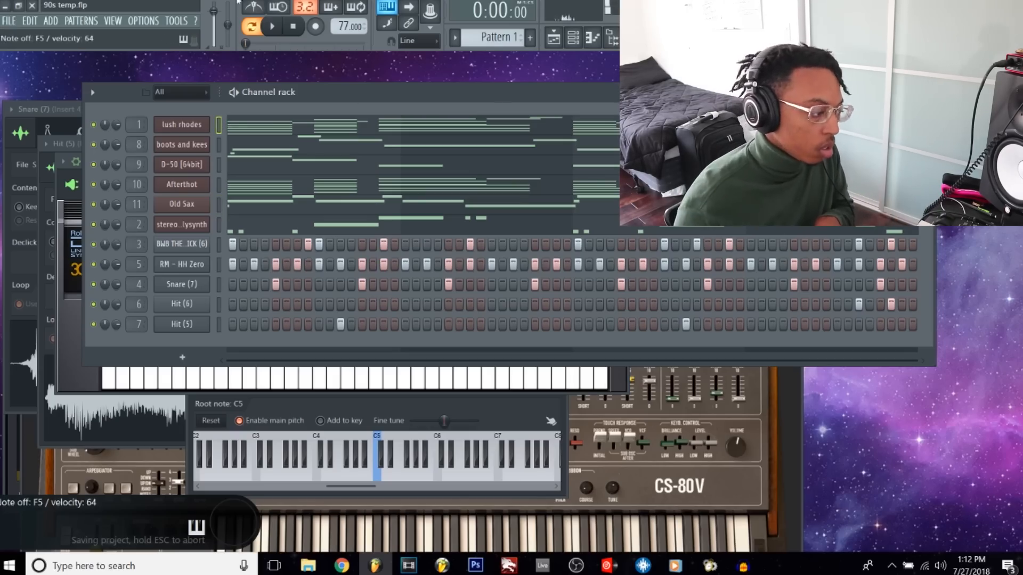
pyautogui.hotkey('ctrl', 's')
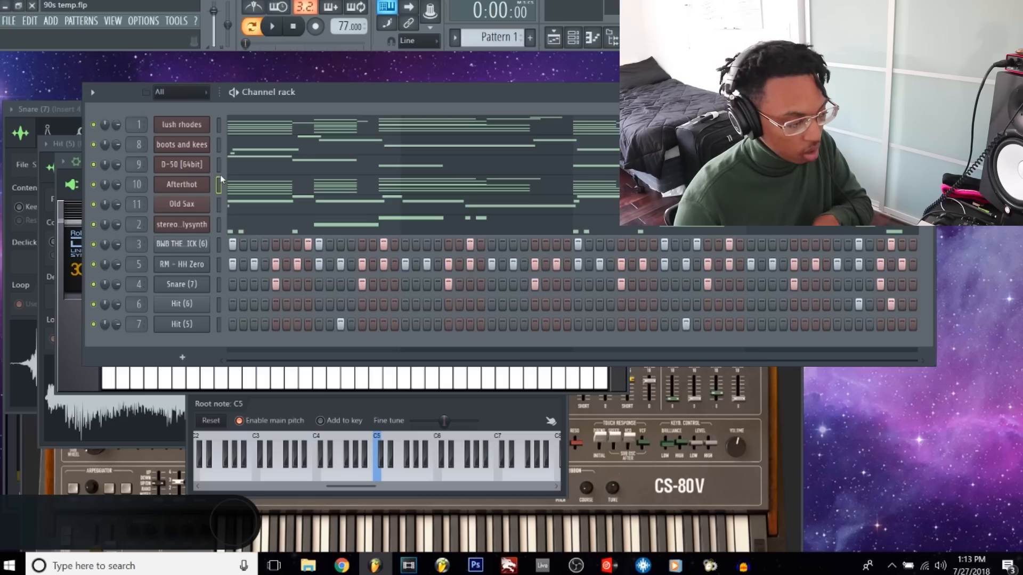
pyautogui.hotkey('ctrl', 's')
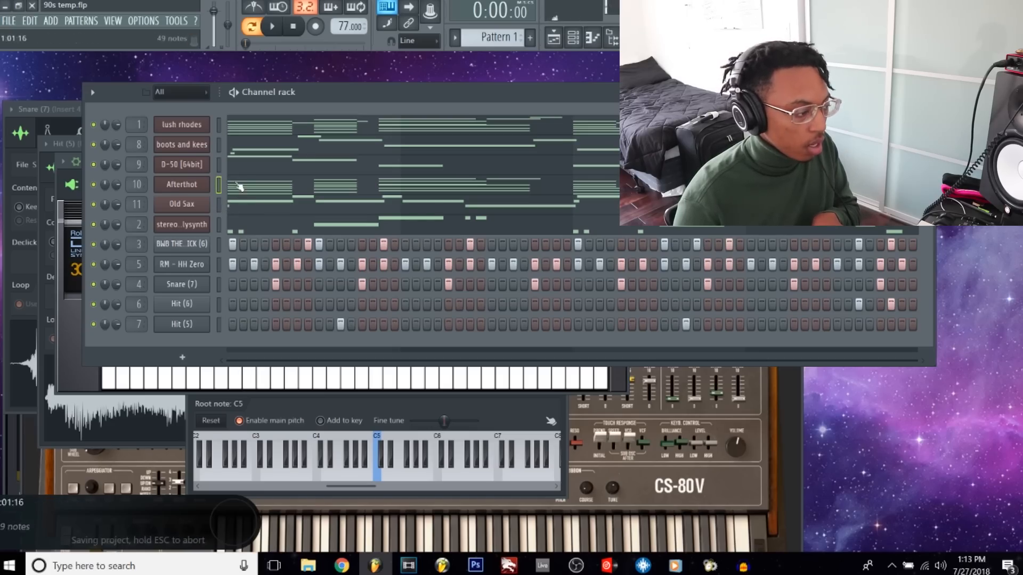